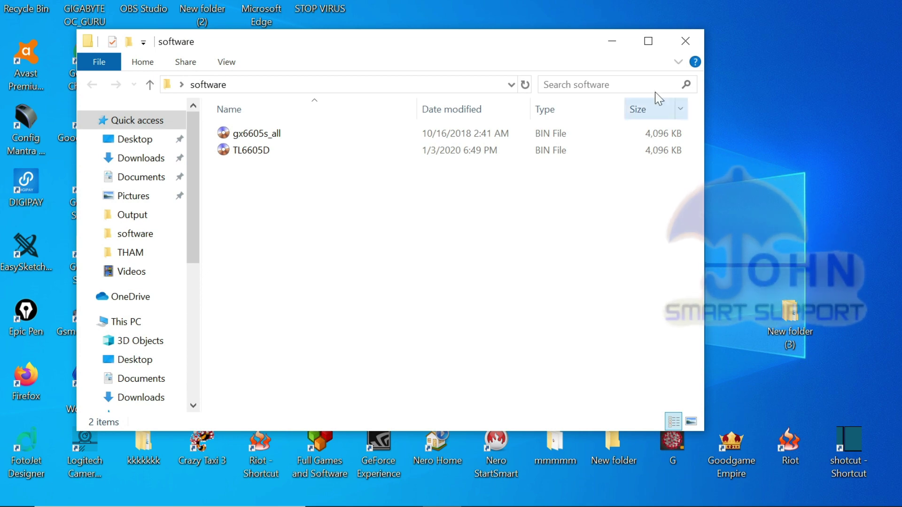
drag(369, 41, 469, 64)
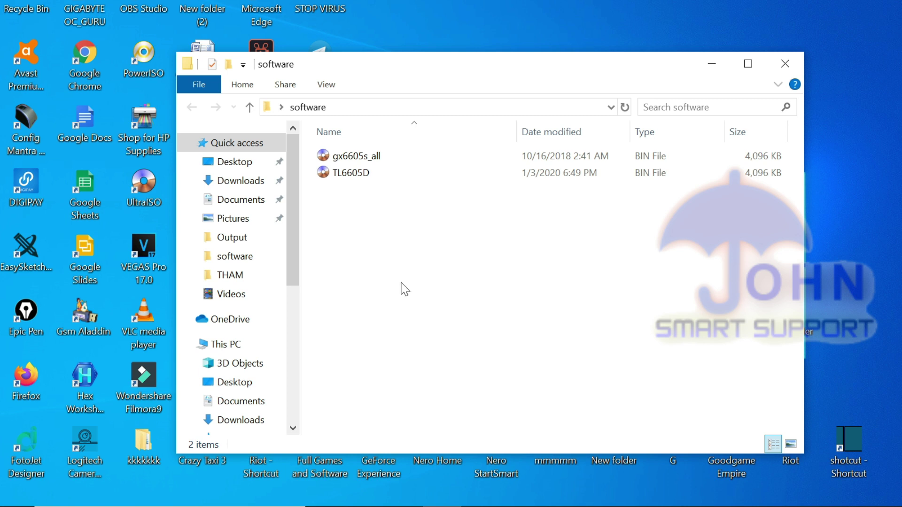
click(353, 160)
click(402, 225)
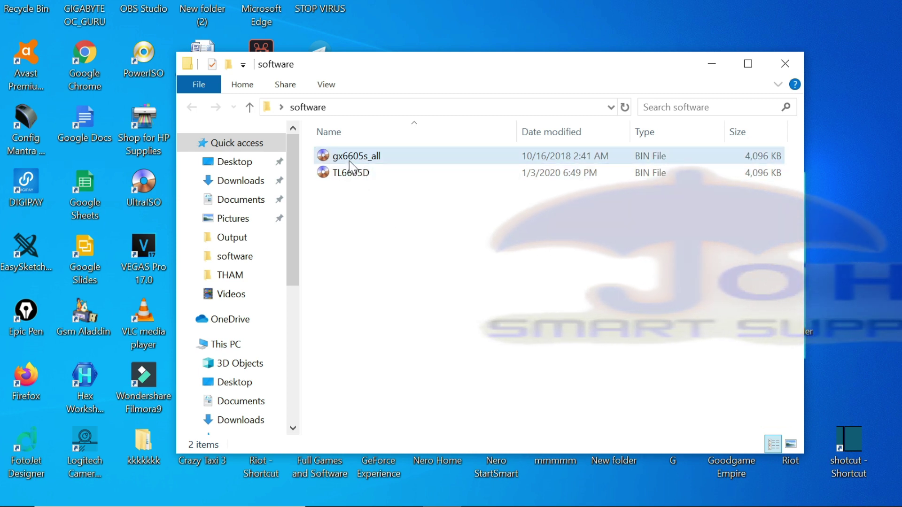
click(353, 158)
click(413, 227)
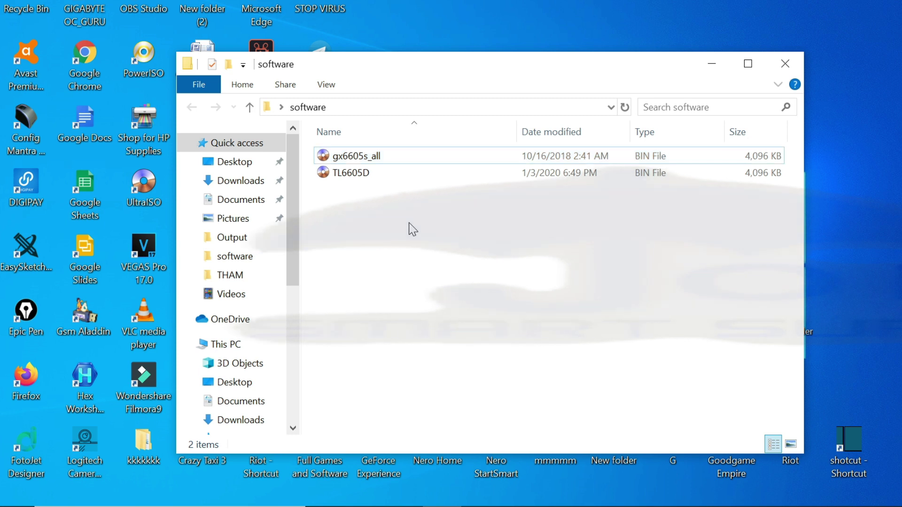
click(353, 159)
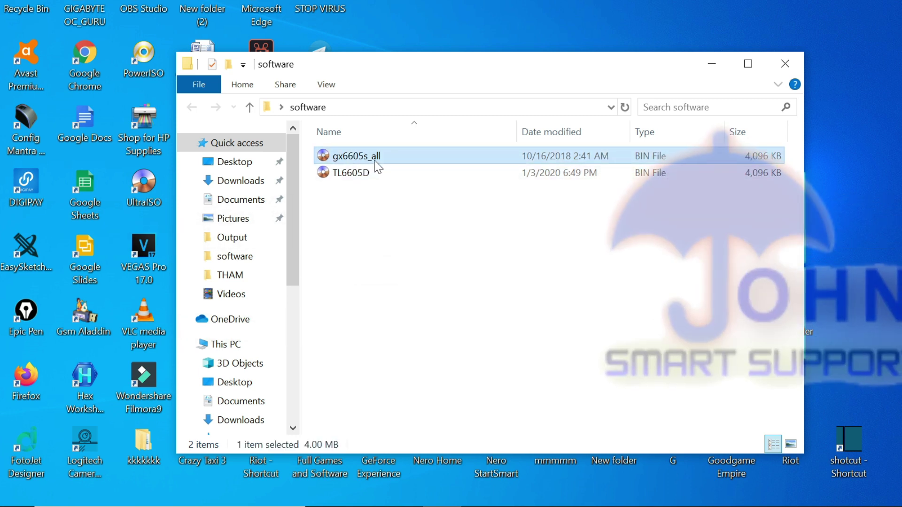
click(425, 227)
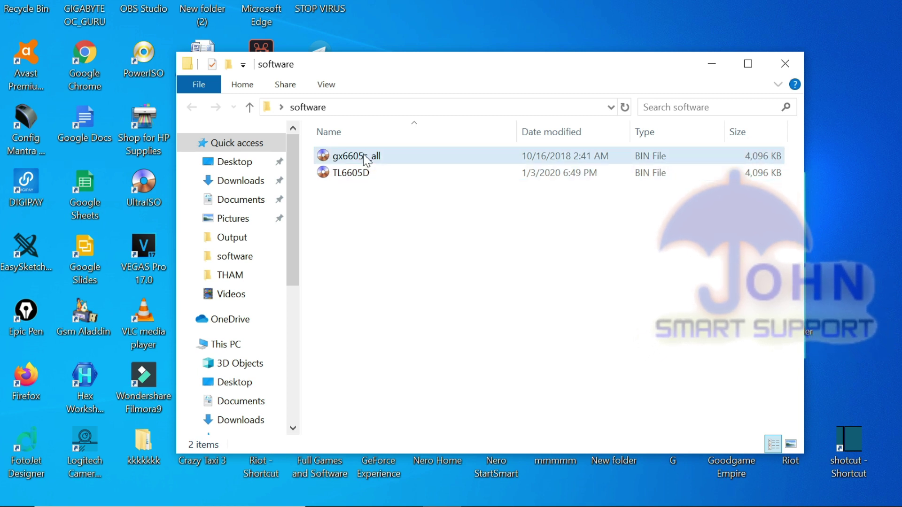
click(348, 178)
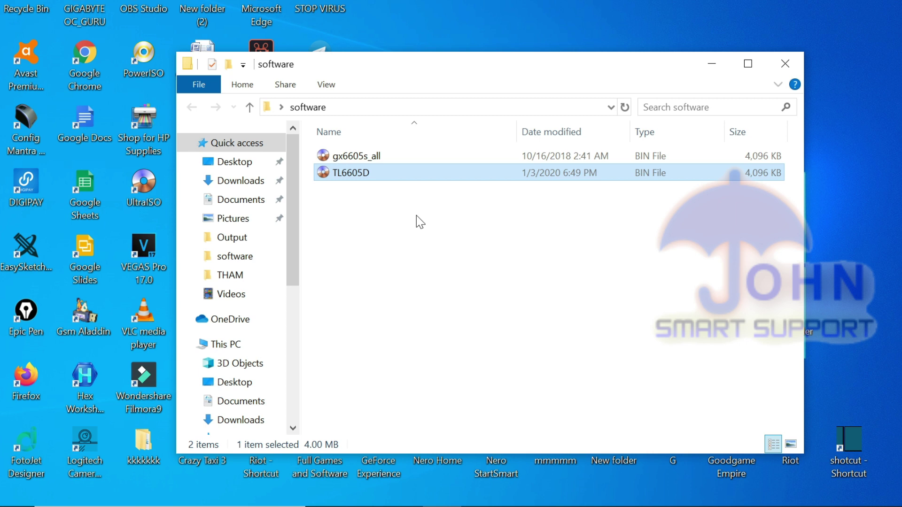
click(372, 214)
click(353, 173)
click(383, 258)
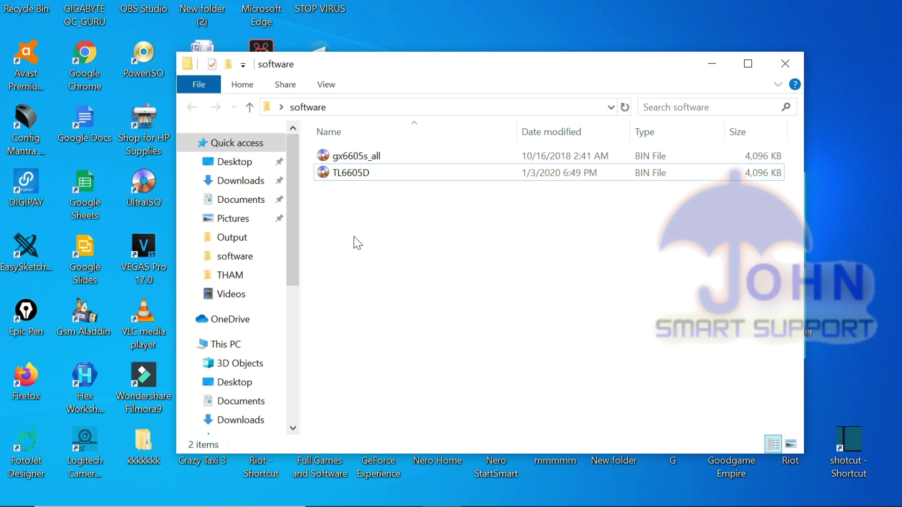
click(355, 173)
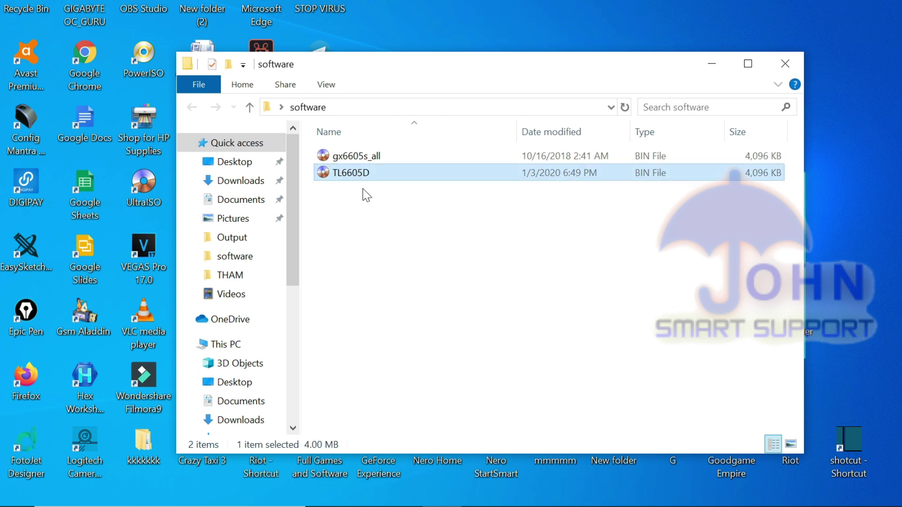
click(386, 227)
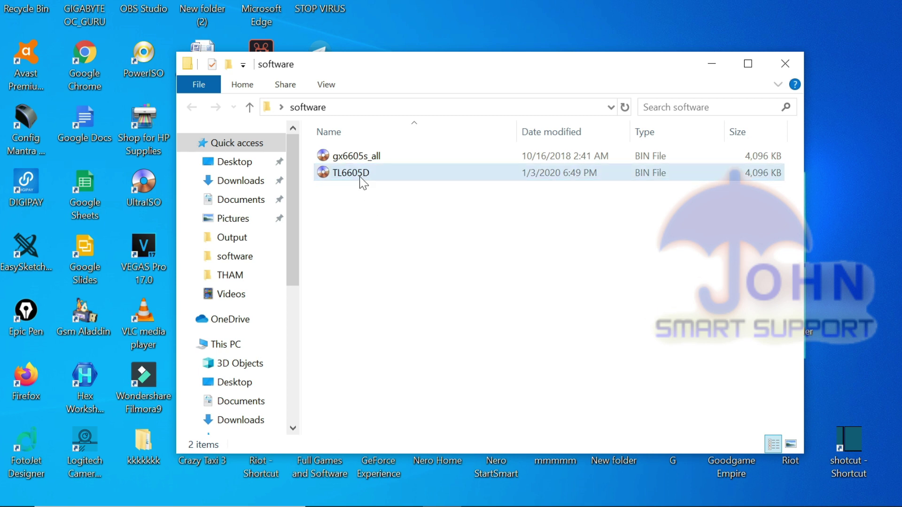
click(363, 181)
click(383, 229)
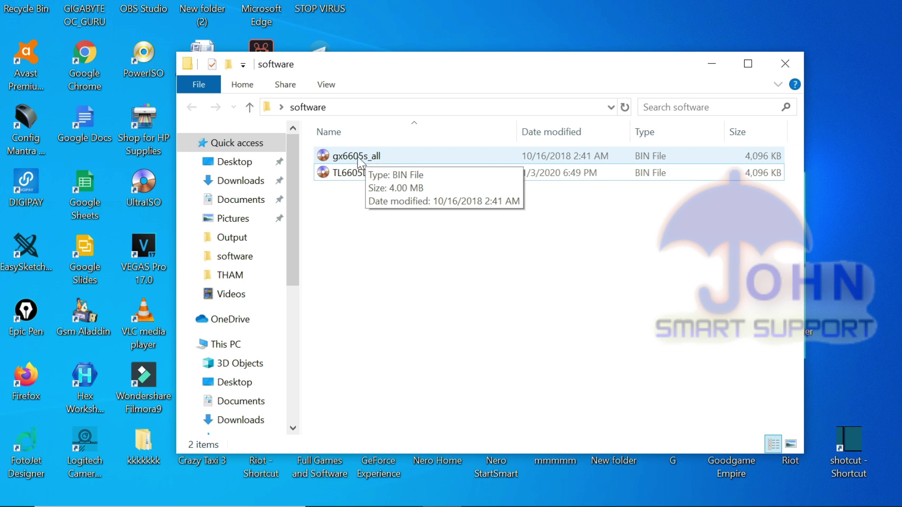
click(353, 174)
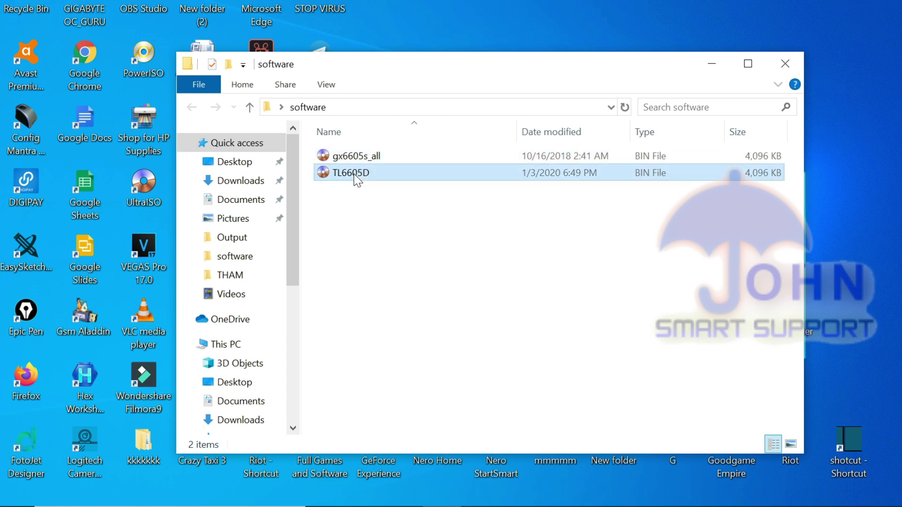
click(364, 226)
click(360, 175)
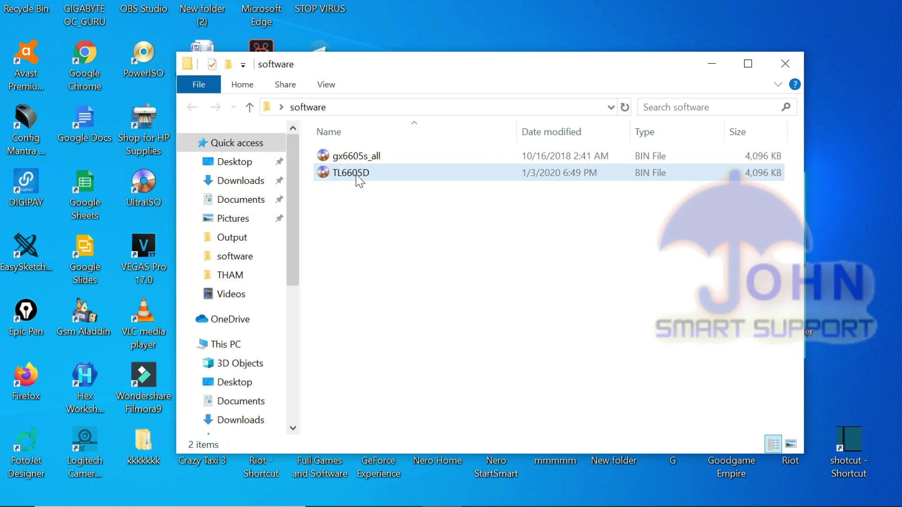
click(362, 192)
click(356, 179)
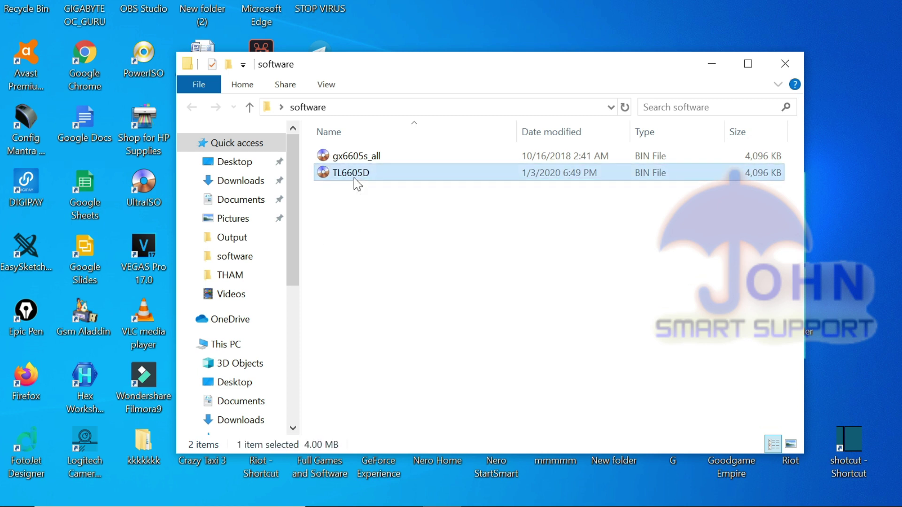
click(396, 240)
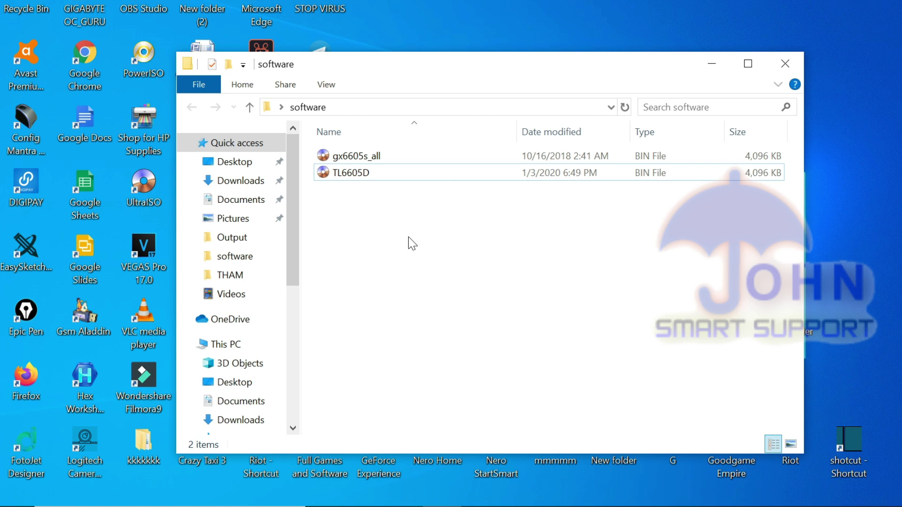
click(353, 176)
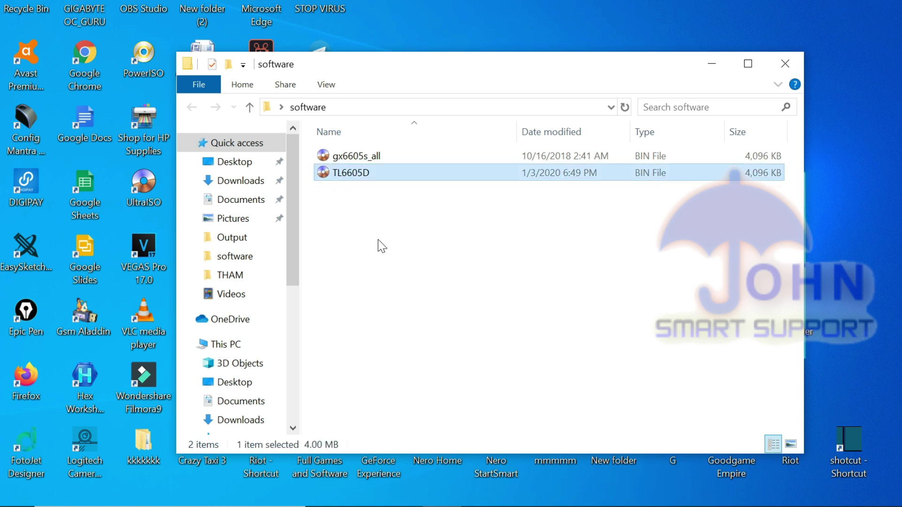
click(381, 240)
click(362, 179)
click(373, 215)
click(353, 175)
click(400, 230)
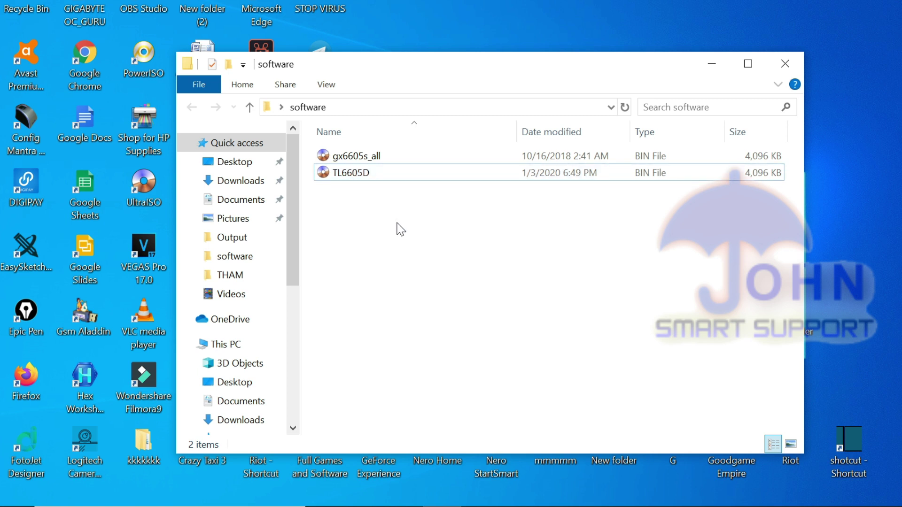
click(366, 158)
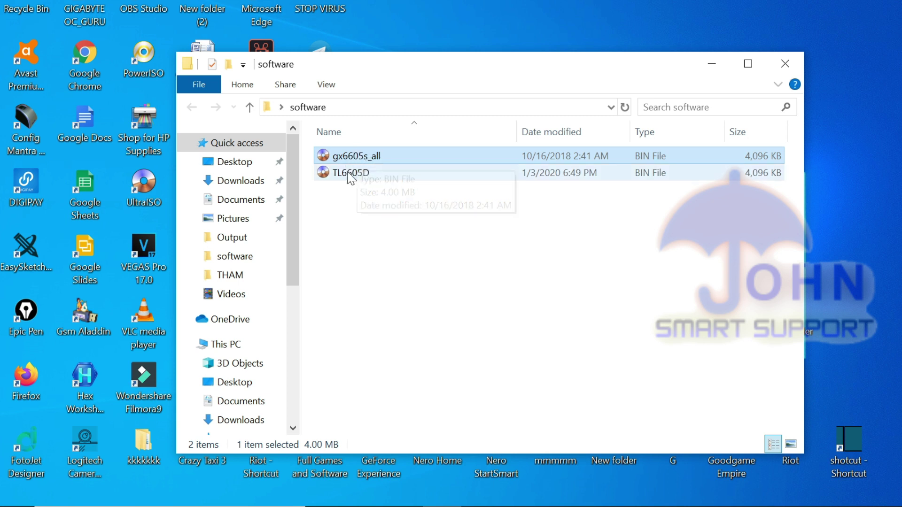
click(388, 256)
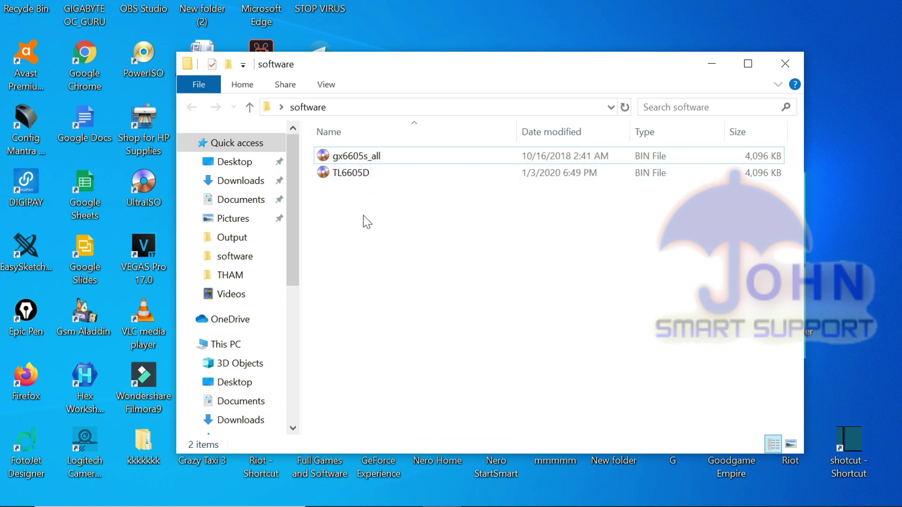
click(360, 176)
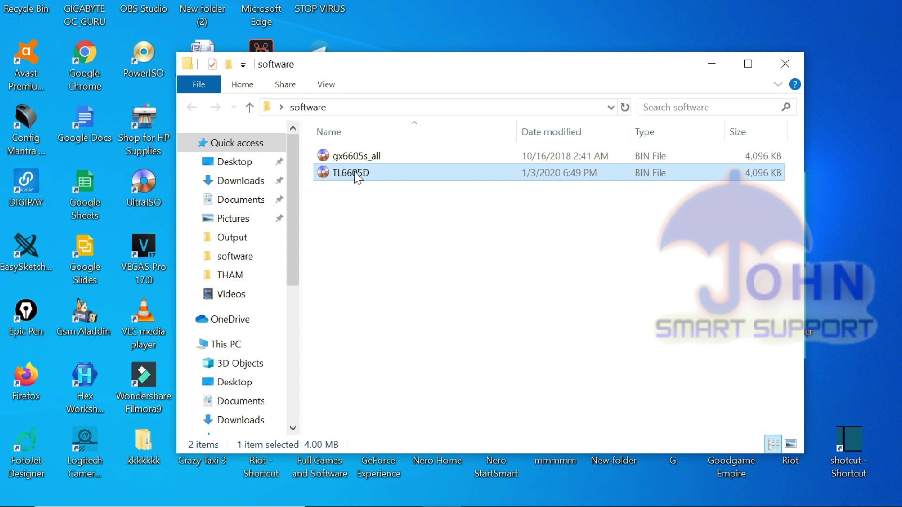
click(378, 230)
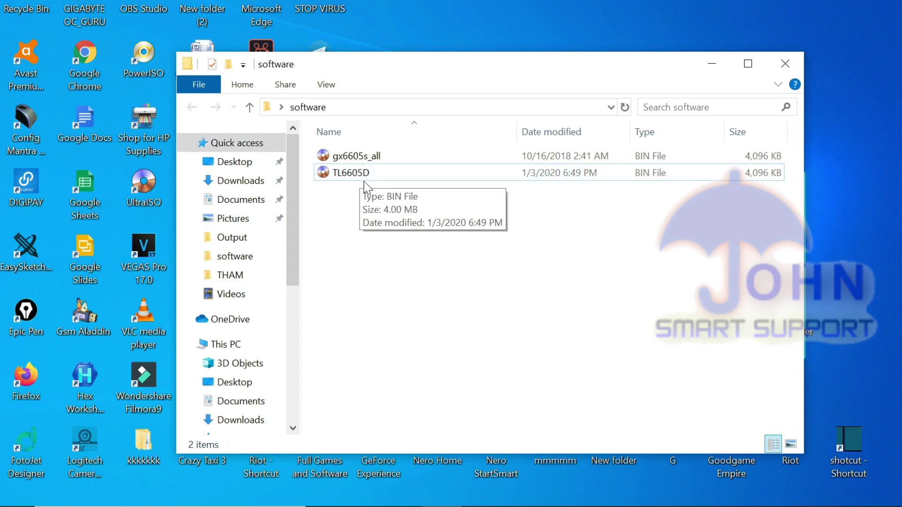
click(363, 181)
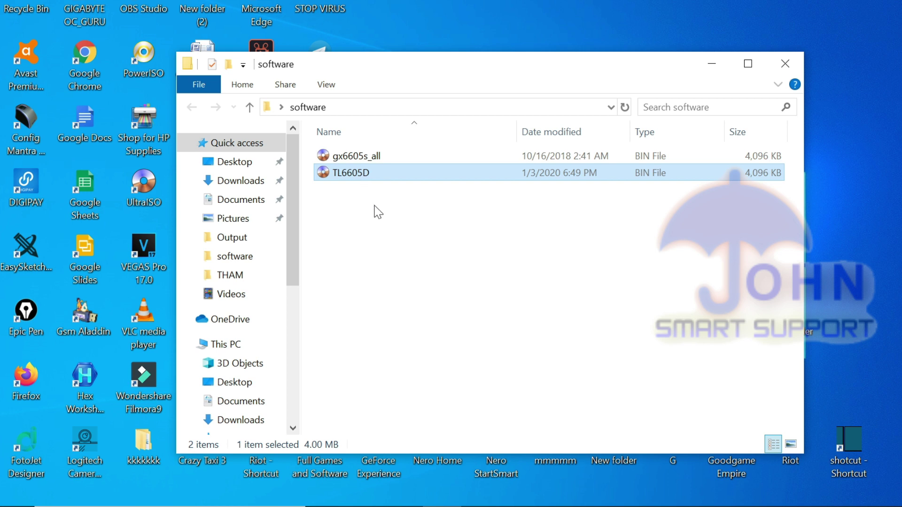
click(384, 226)
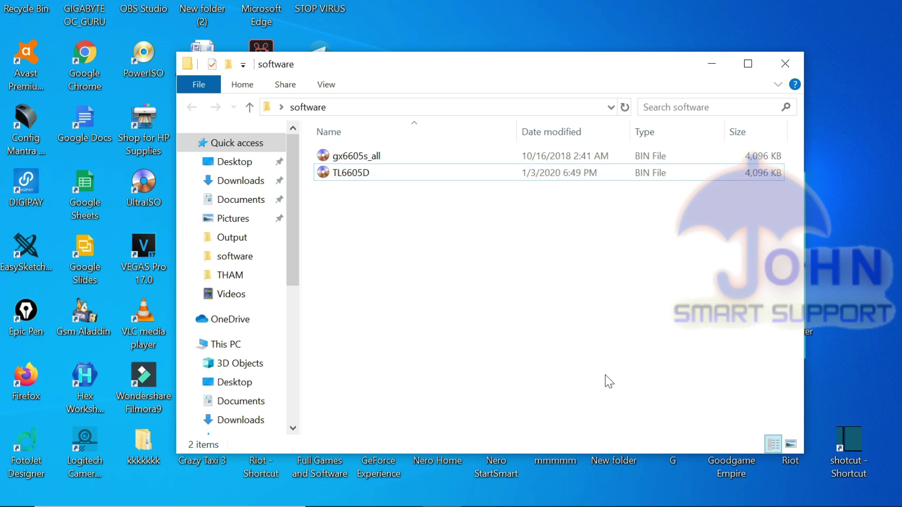
Launch the Gx 6605 ToolBox application from the gx software edit subfolder inside New folder (3) on the desktop
drag(597, 64, 506, 55)
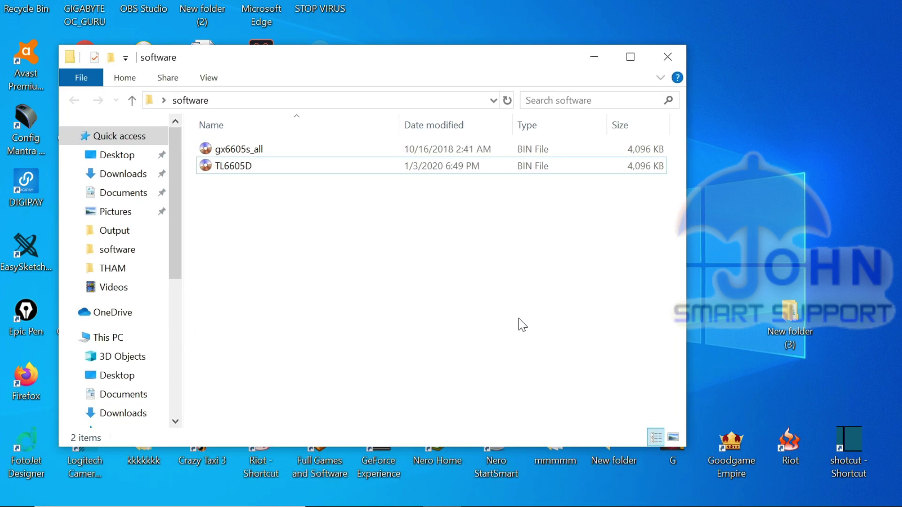
double_click(797, 314)
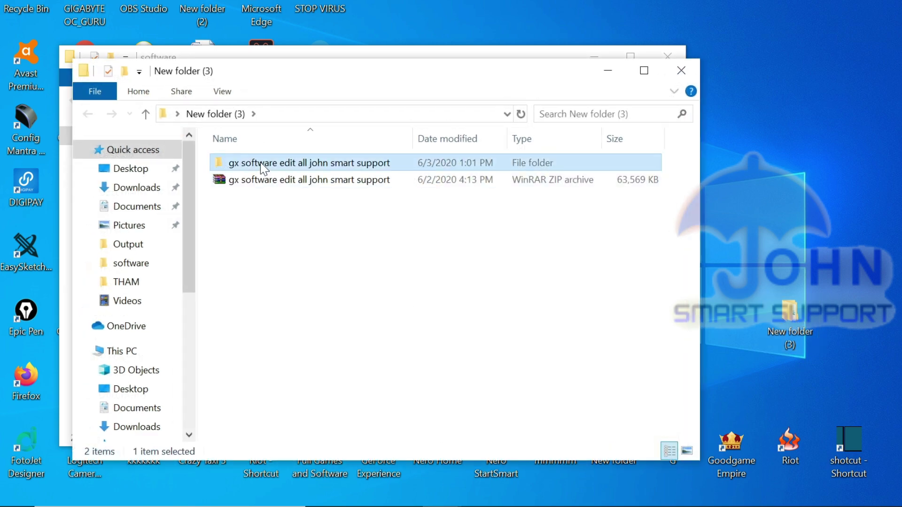
double_click(260, 162)
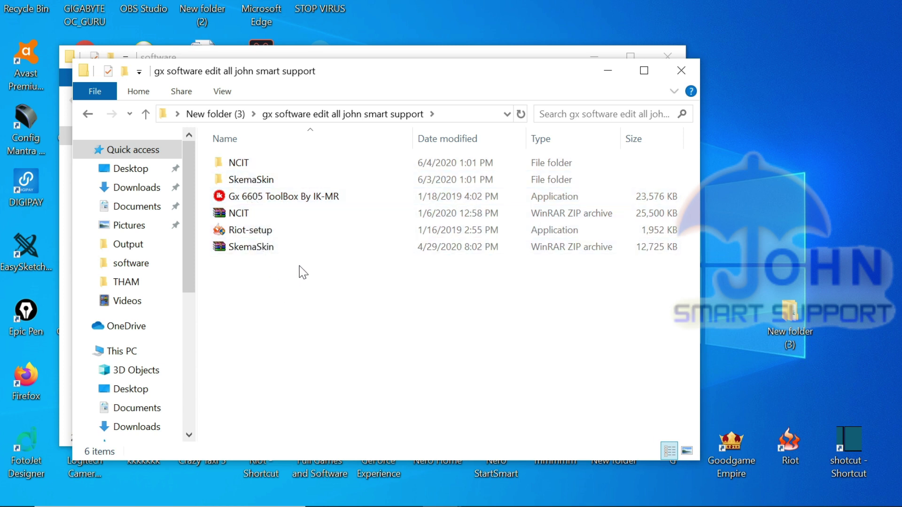
double_click(272, 196)
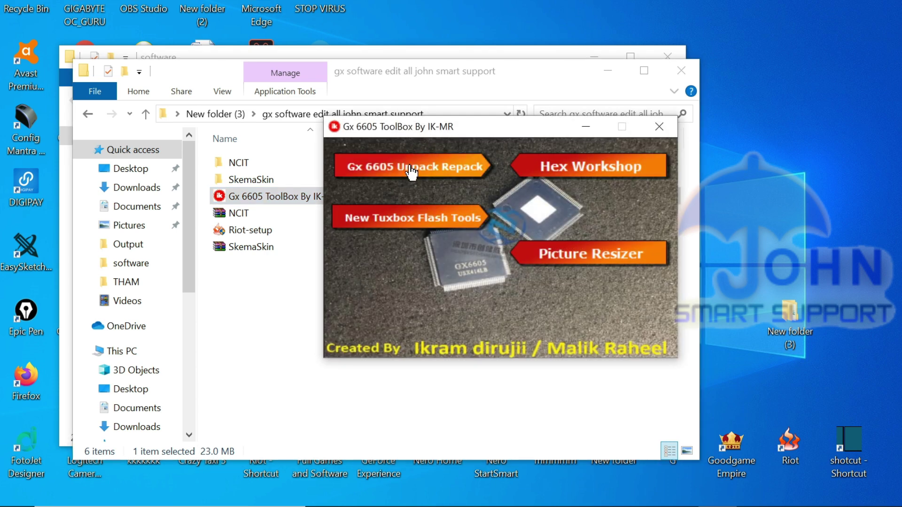
Load TL6605D.bin from the software folder into the Gx 6605 Unpack Repack tool and unpack it
click(412, 172)
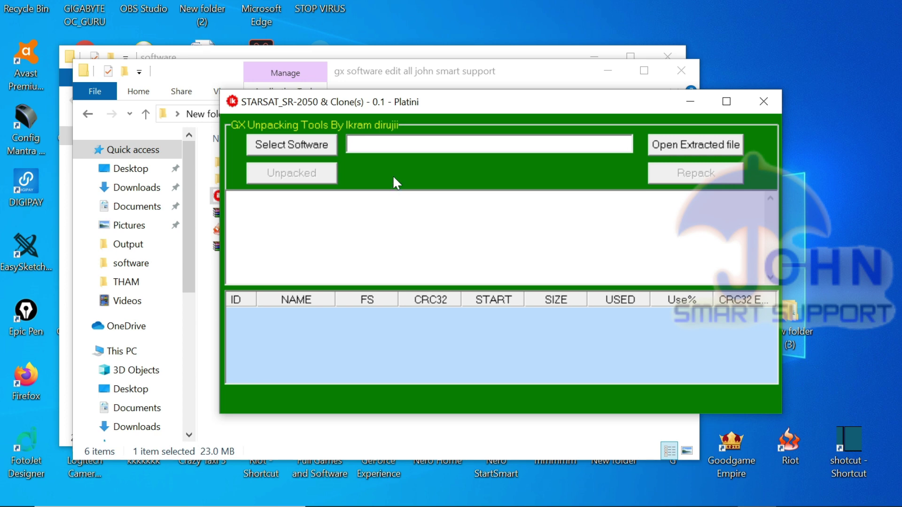
click(303, 148)
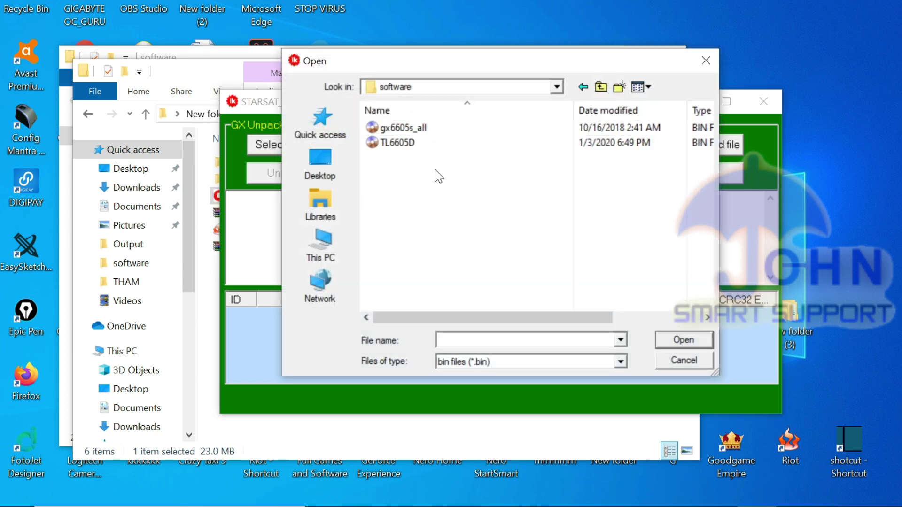
click(399, 146)
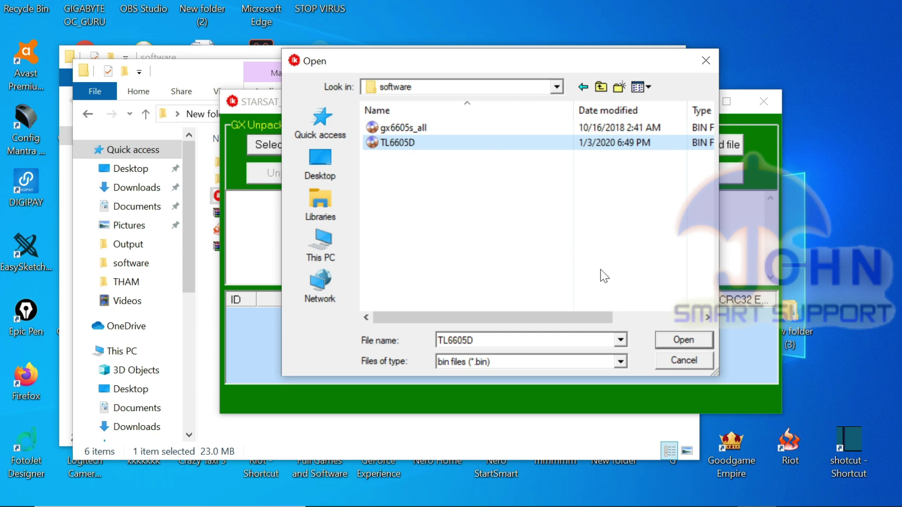
click(672, 348)
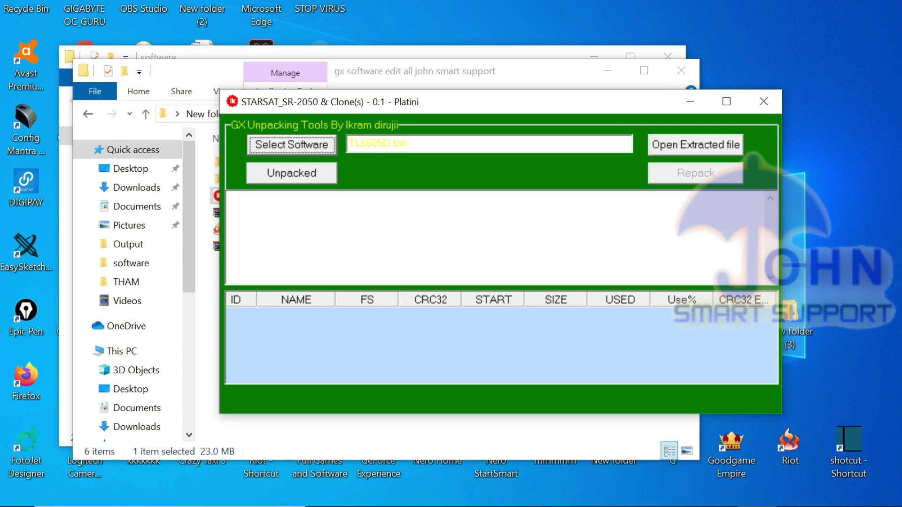
click(292, 175)
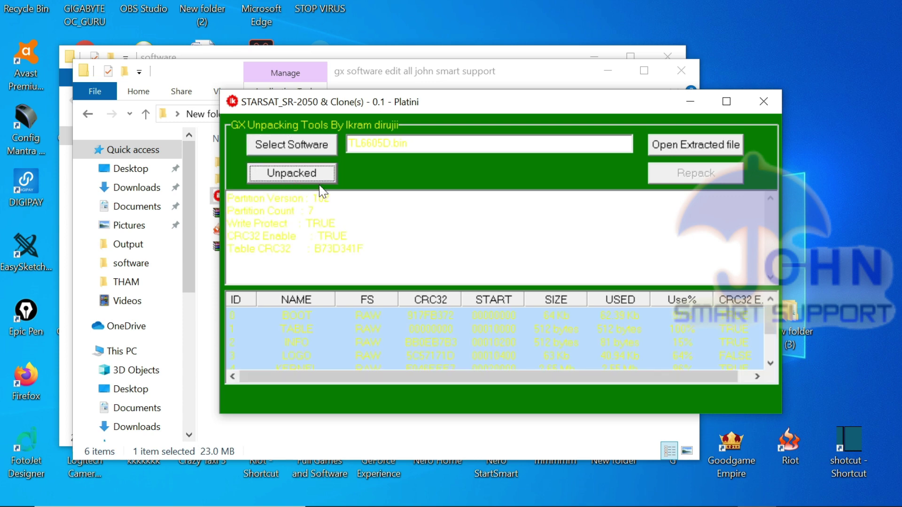
Bring the software folder window forward and move the unpacking tool's window clear of its file list
drag(570, 107, 740, 205)
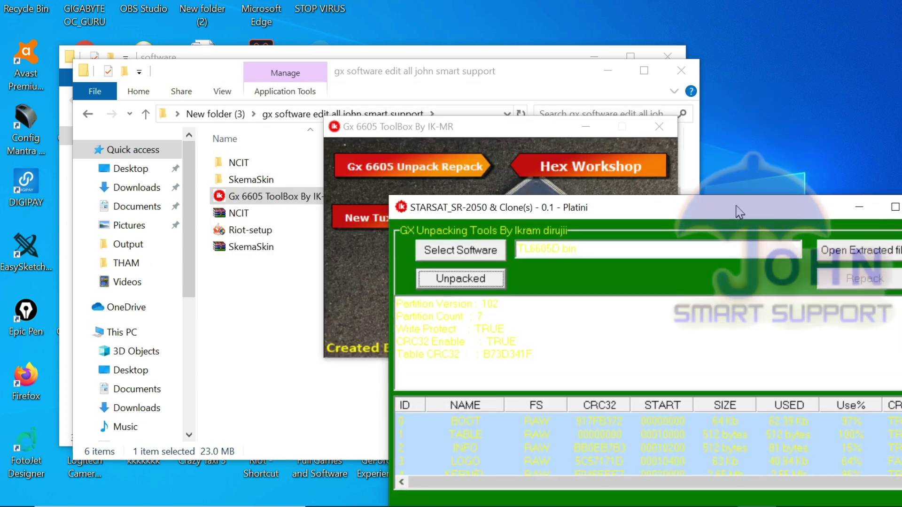
click(238, 52)
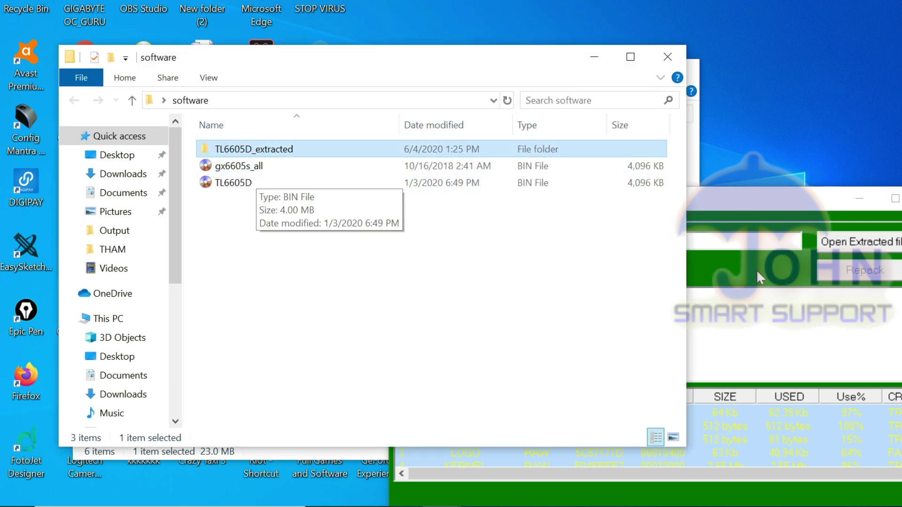
drag(712, 201, 506, 164)
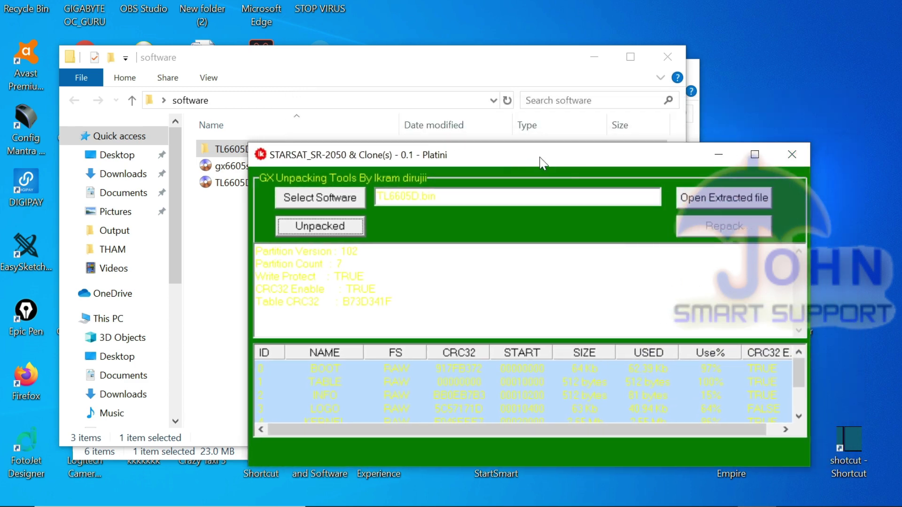
drag(543, 163, 834, 1)
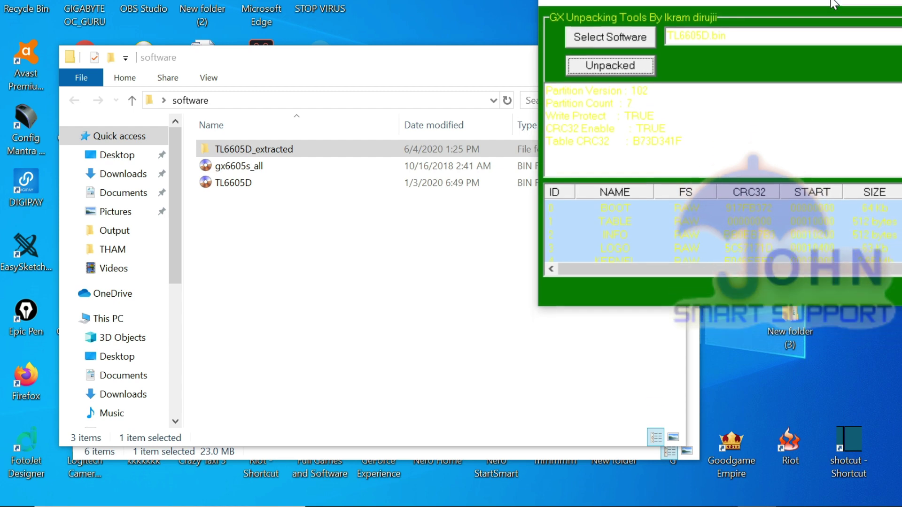
Open the TL6605D_extracted folder inside the software folder to view the unpacked partition files
double_click(789, 316)
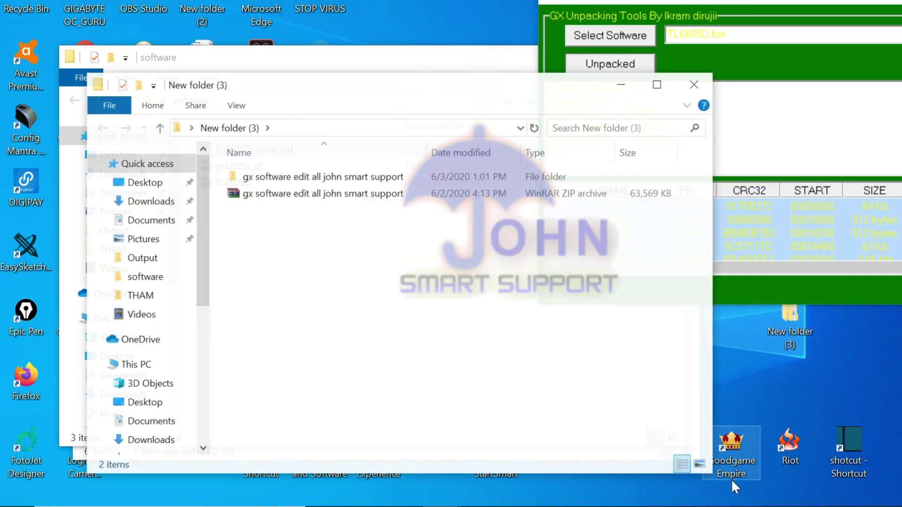
click(694, 84)
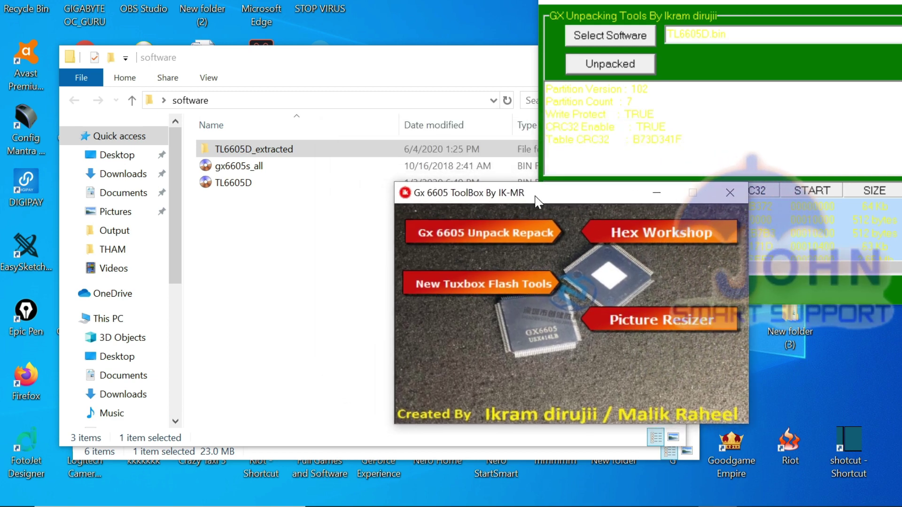
double_click(272, 154)
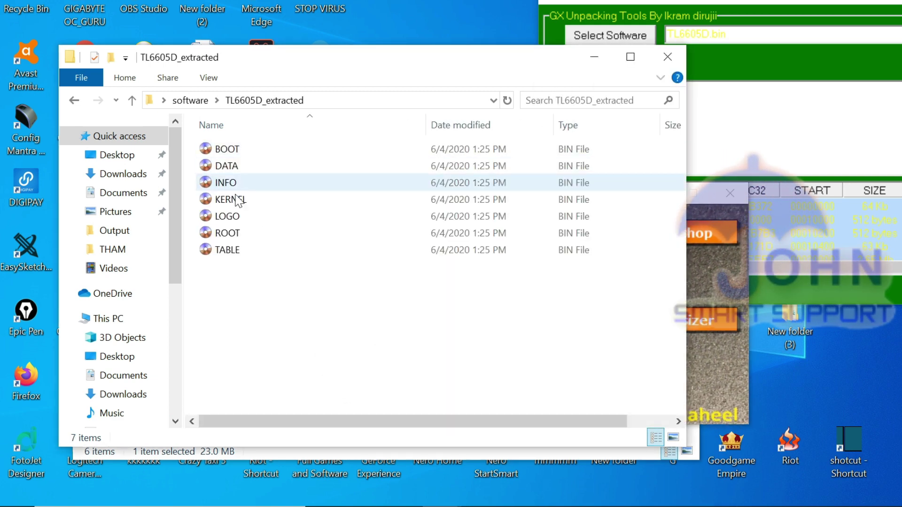
click(132, 100)
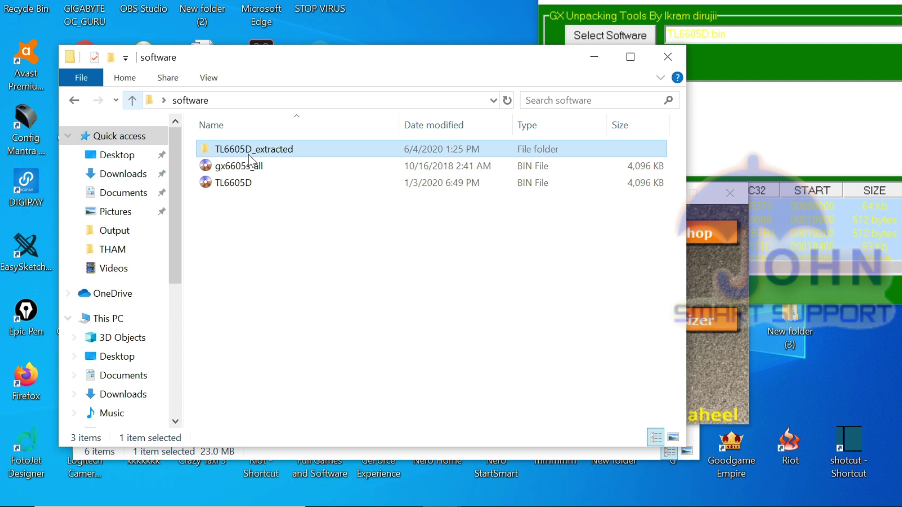
double_click(273, 147)
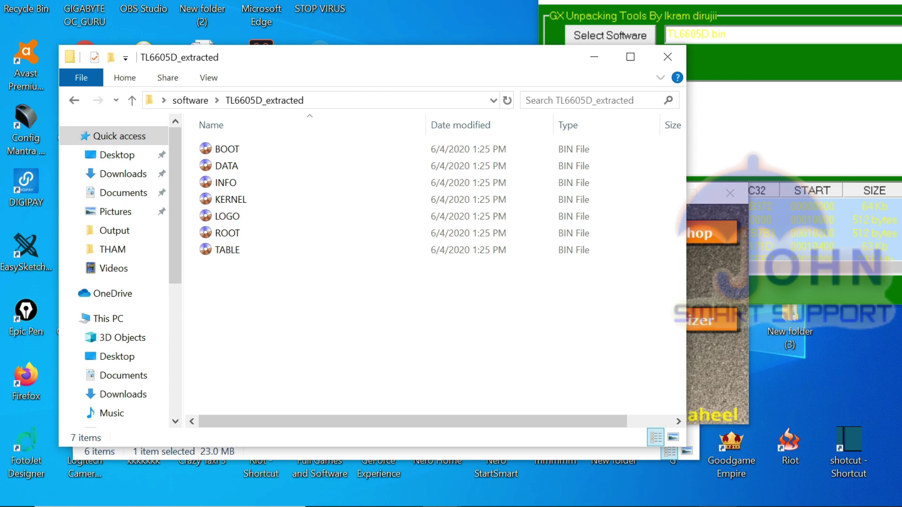
Launch New Tuxbox Flash Tools from the Gx 6605 ToolBox and start opening an image file
key(alt+Tab)
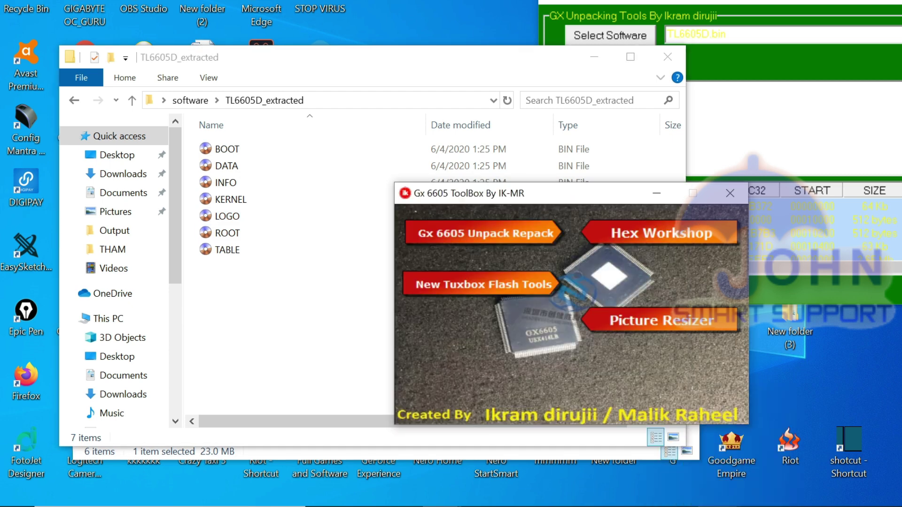
click(491, 281)
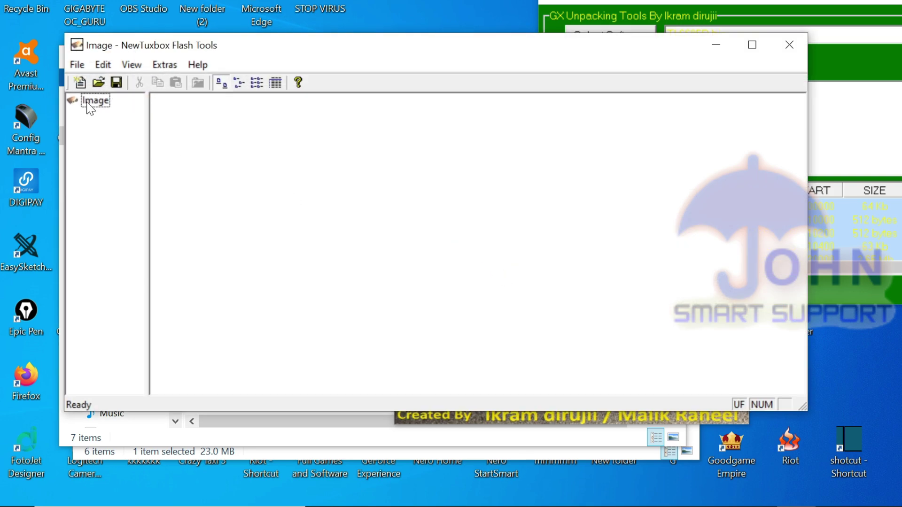
click(98, 82)
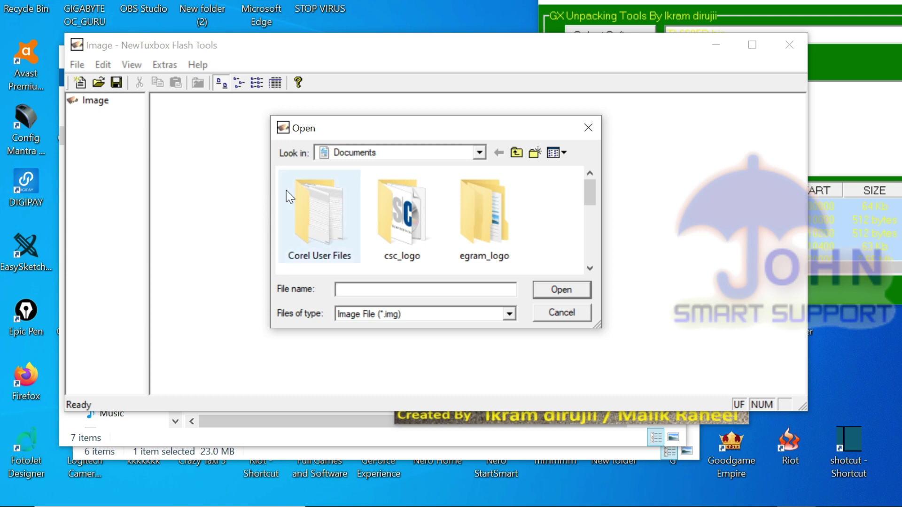
Browse to the TL6605D_extracted folder inside the desktop's software folder, listing the folder contents in details view
click(480, 152)
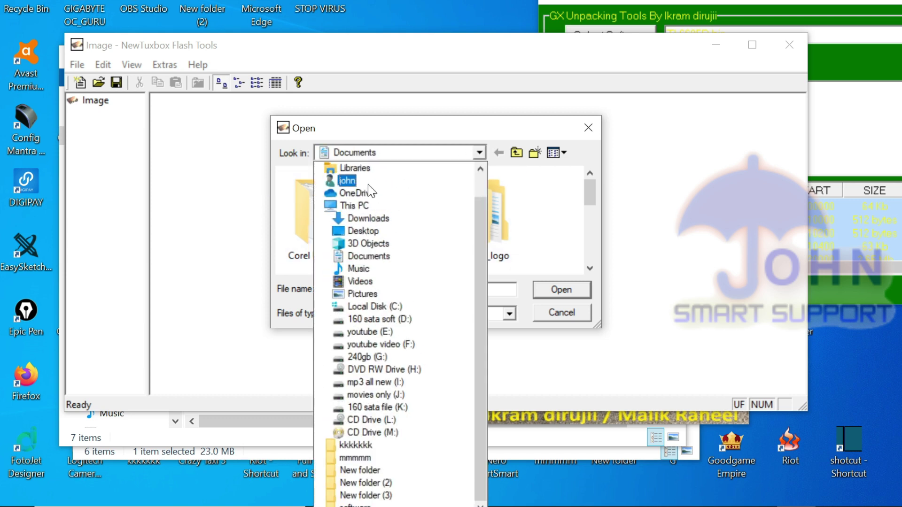
click(381, 230)
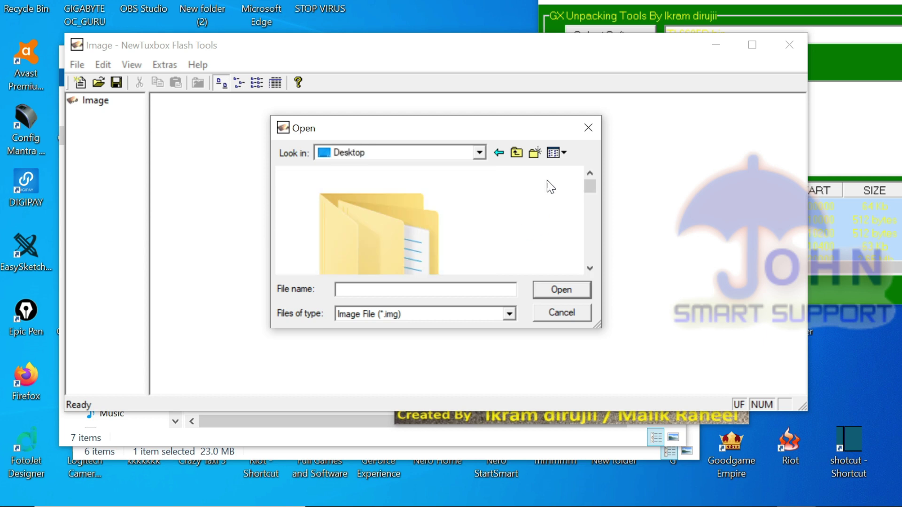
click(559, 152)
click(582, 258)
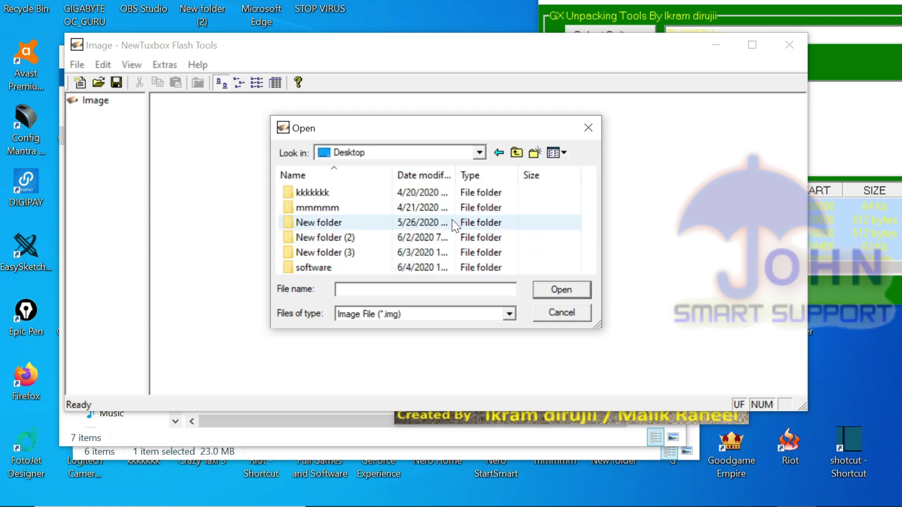
click(309, 267)
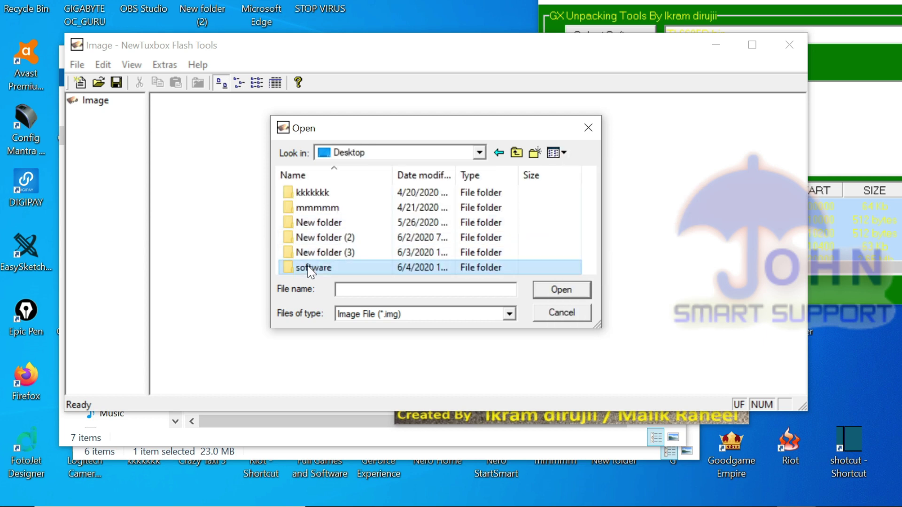
click(310, 268)
click(371, 272)
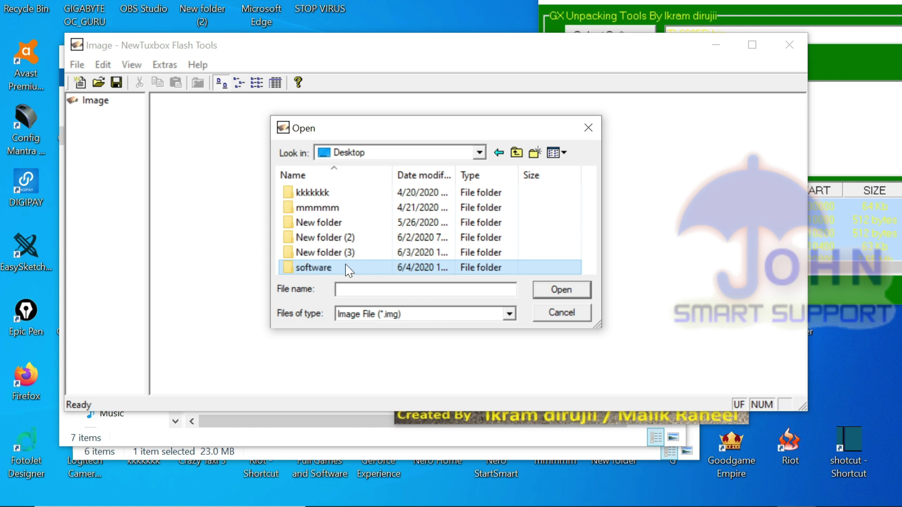
double_click(310, 268)
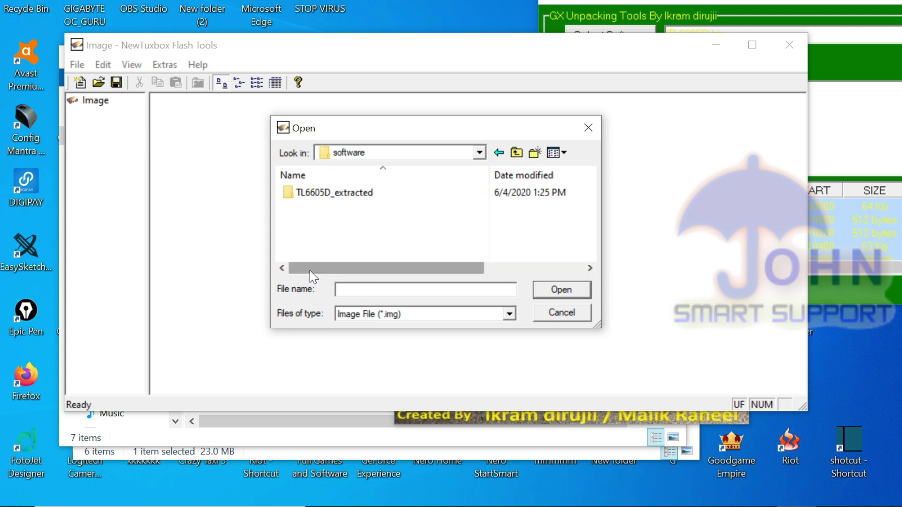
double_click(323, 193)
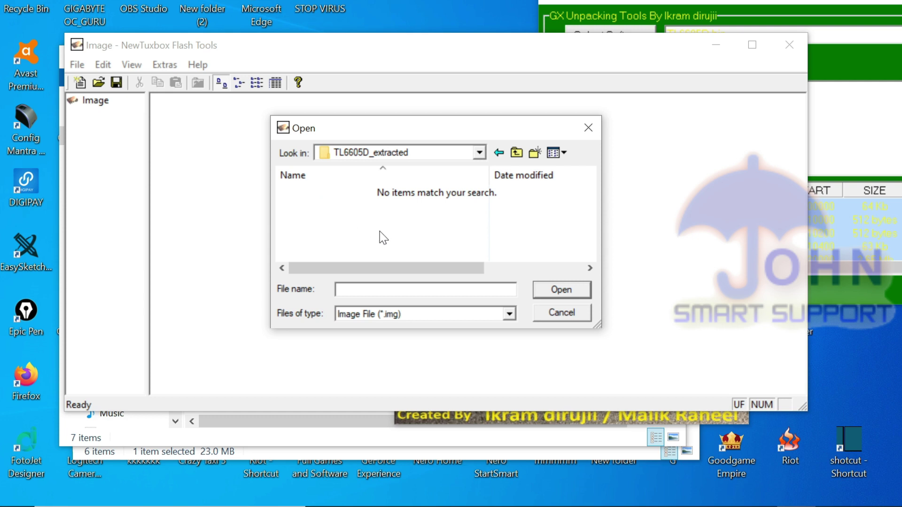
Set the file type filter to All Files and open the ROOT file from TL6605D_extracted
click(499, 315)
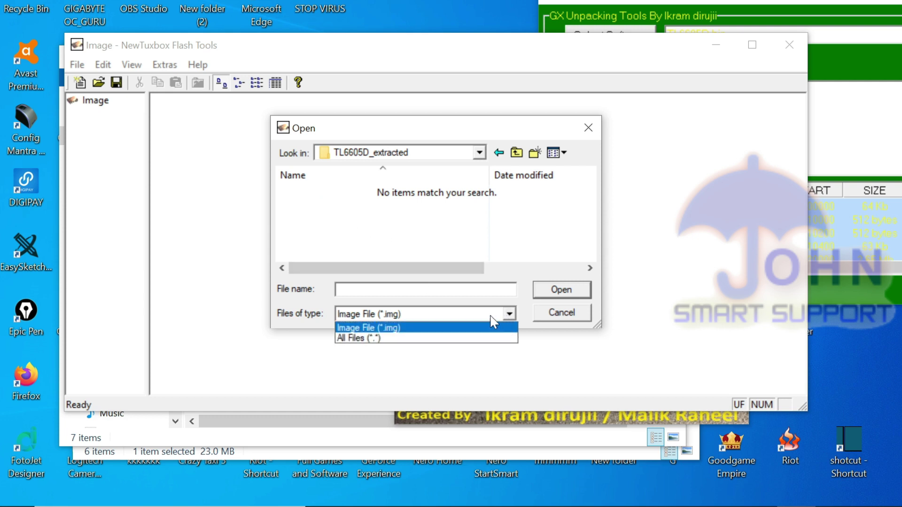
click(392, 338)
scroll(388, 222, down, 1)
click(308, 238)
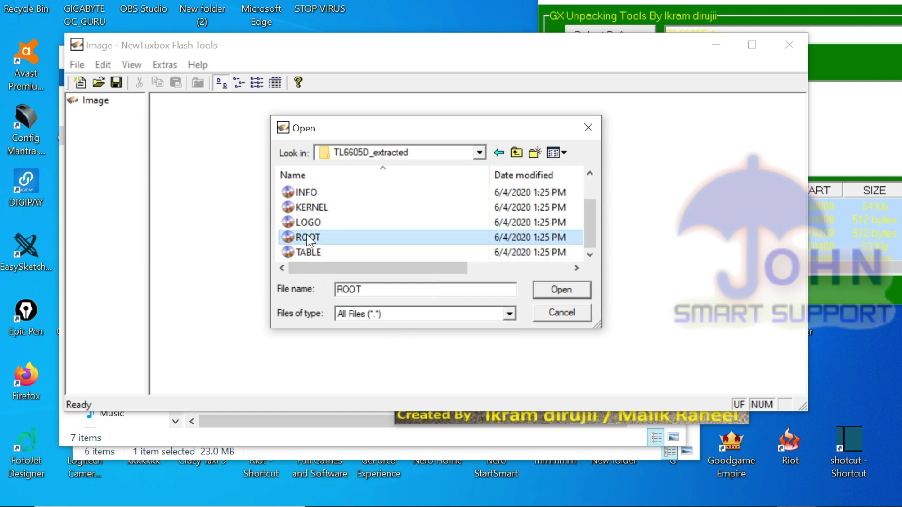
click(556, 289)
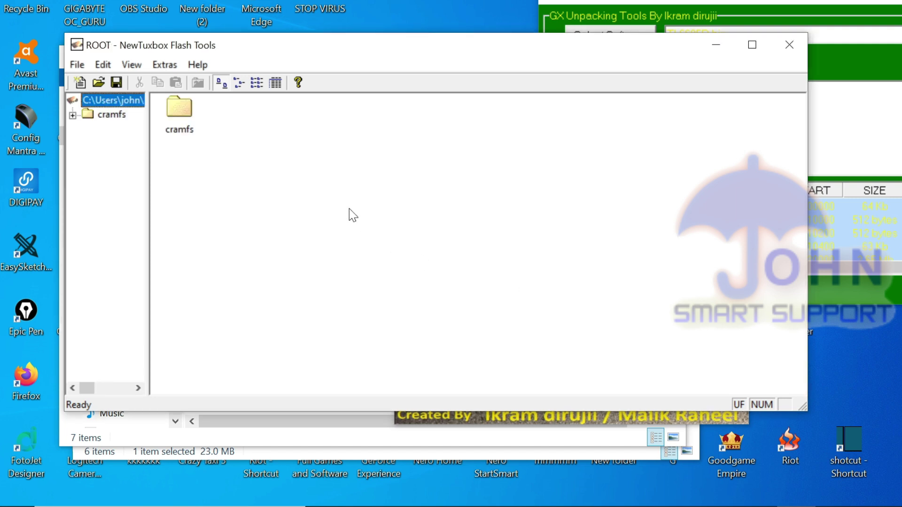
Expand the cramfs tree and open the theme folder under dvb
click(73, 115)
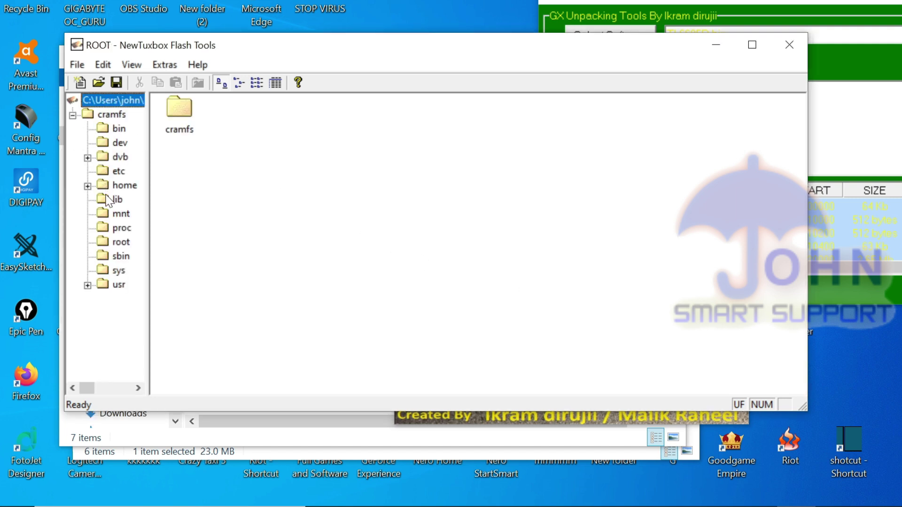
click(118, 187)
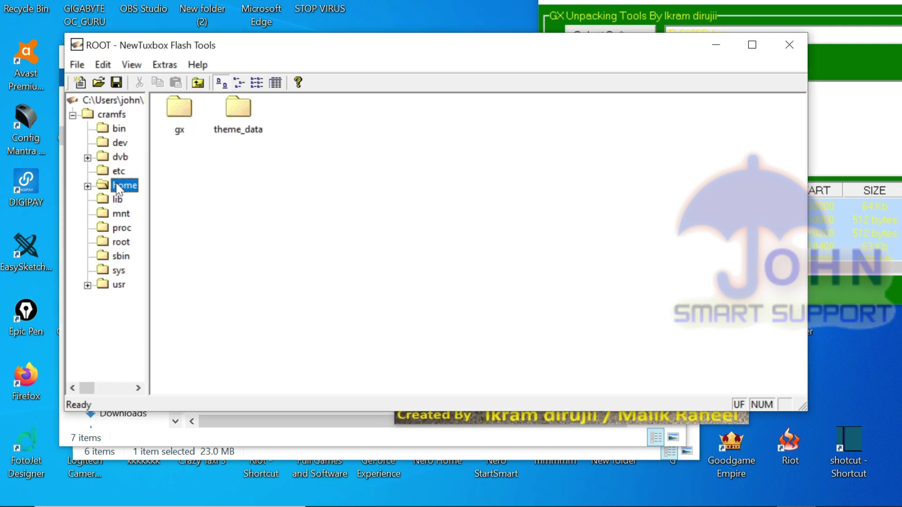
click(120, 158)
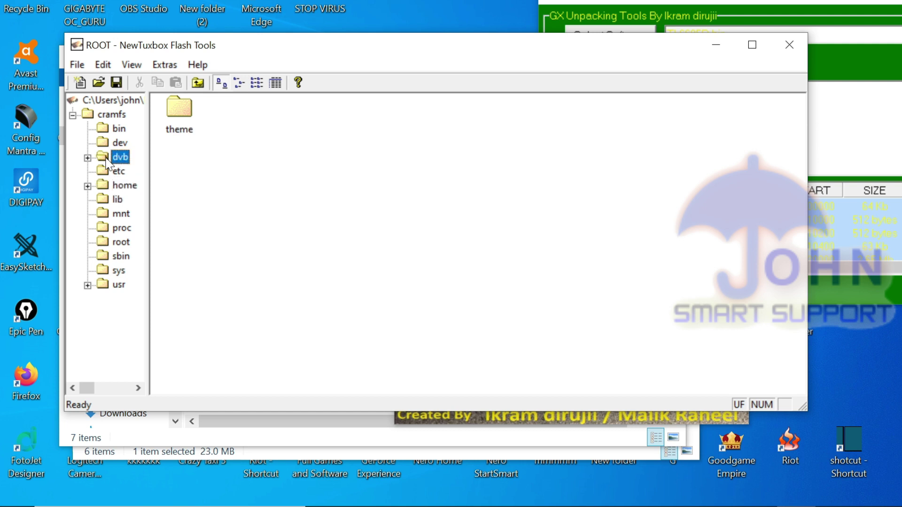
click(87, 158)
click(102, 172)
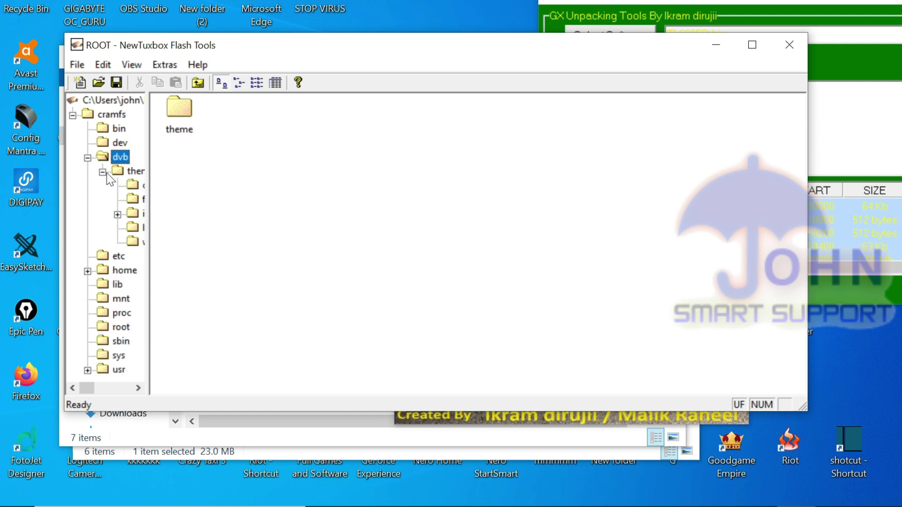
click(134, 171)
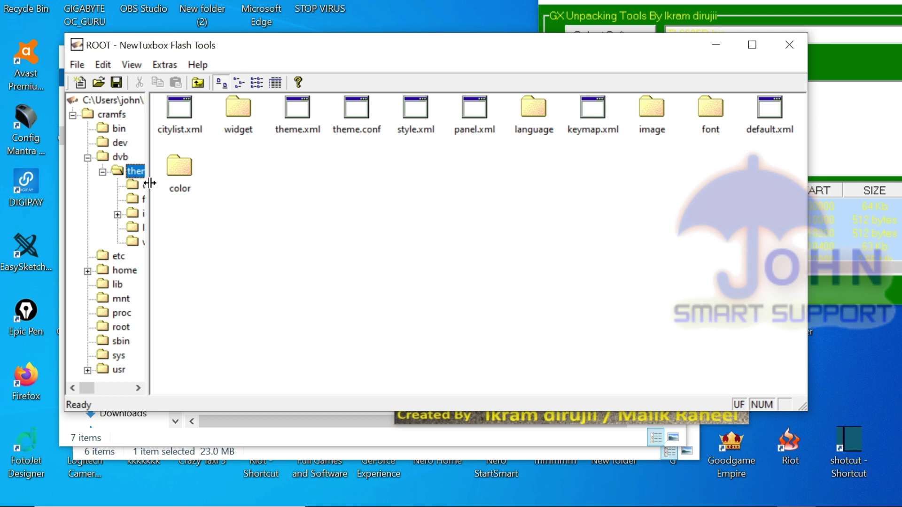
click(164, 65)
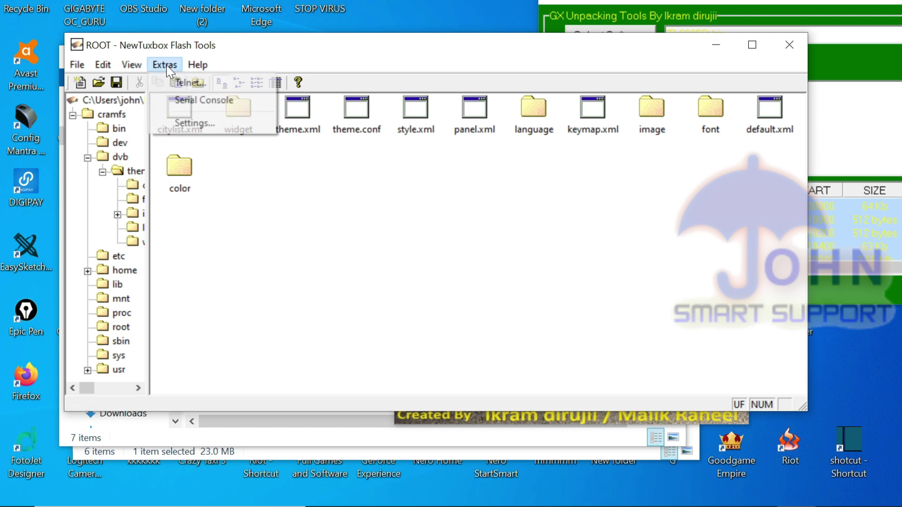
click(291, 226)
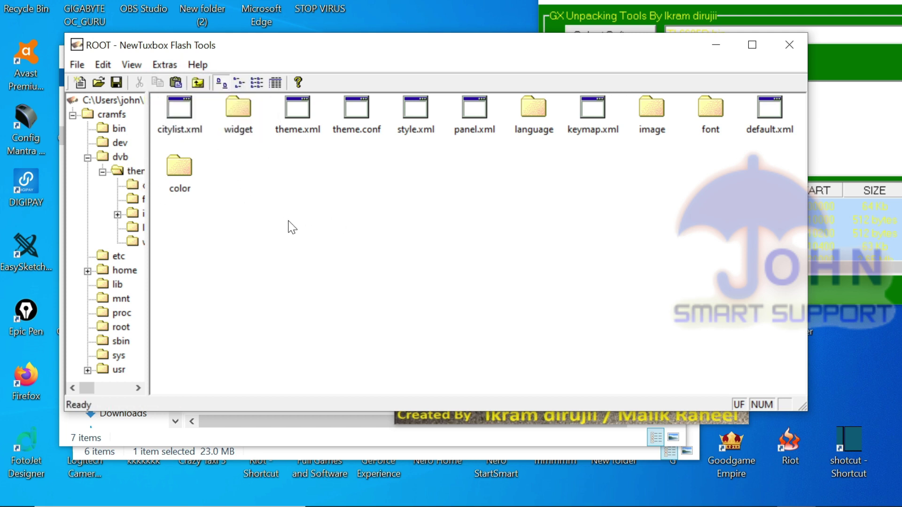
click(297, 124)
click(348, 186)
click(593, 113)
click(597, 149)
click(593, 113)
click(121, 170)
click(604, 118)
click(594, 233)
Copy keymap.xml from the ROOT image's theme folder into the desktop's software folder, arranging both windows side by side
drag(466, 51, 672, 242)
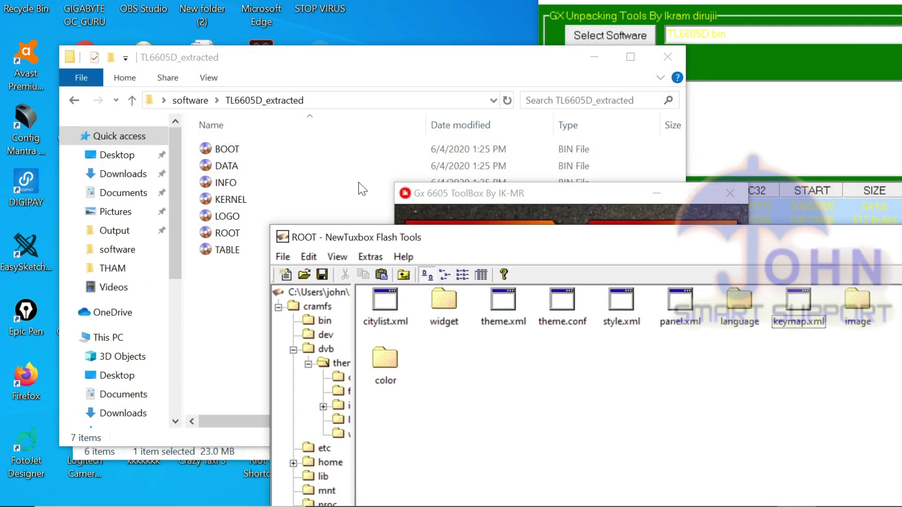
click(132, 100)
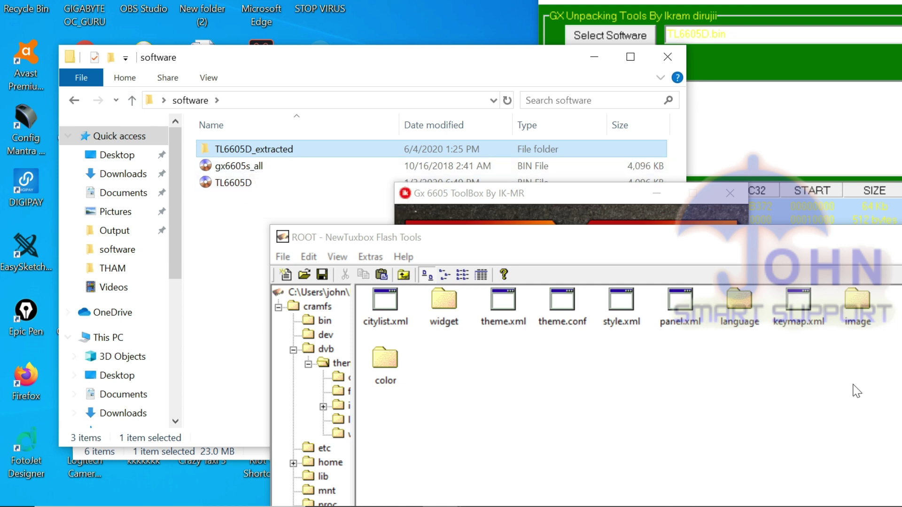
click(800, 310)
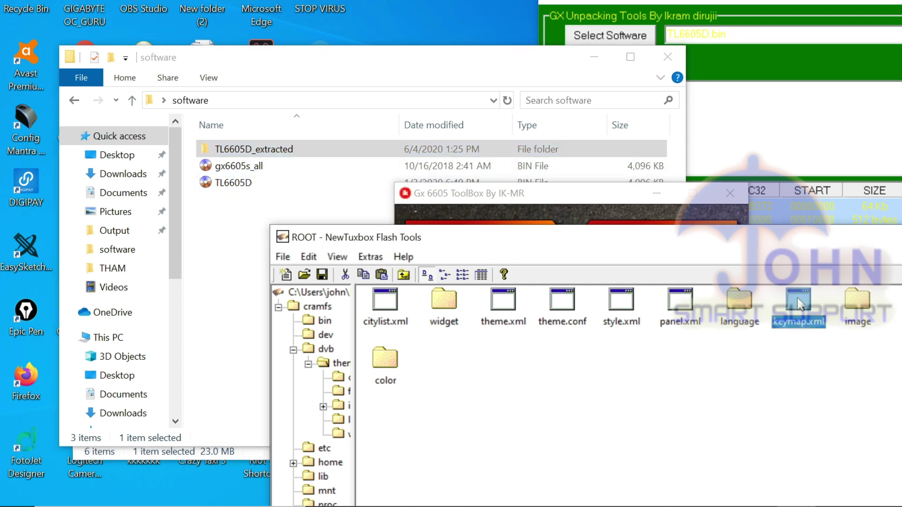
drag(800, 306, 218, 232)
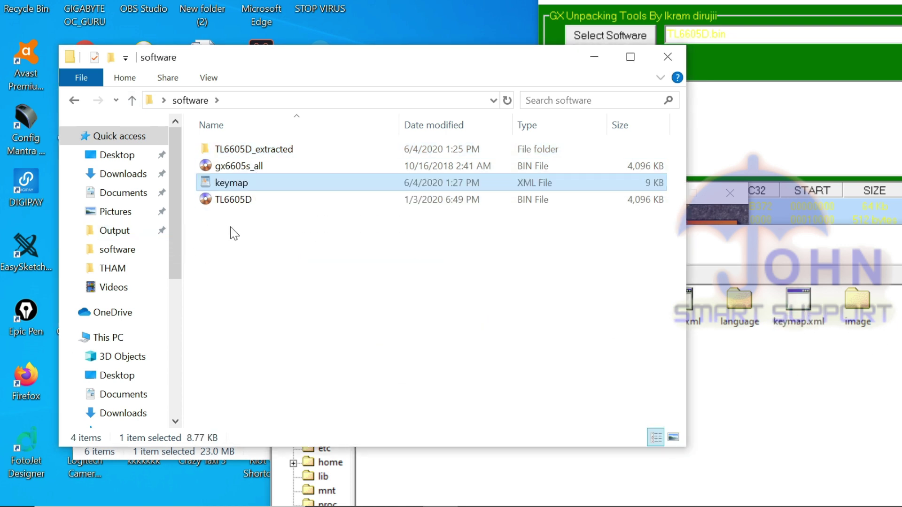
click(269, 264)
click(252, 186)
click(307, 287)
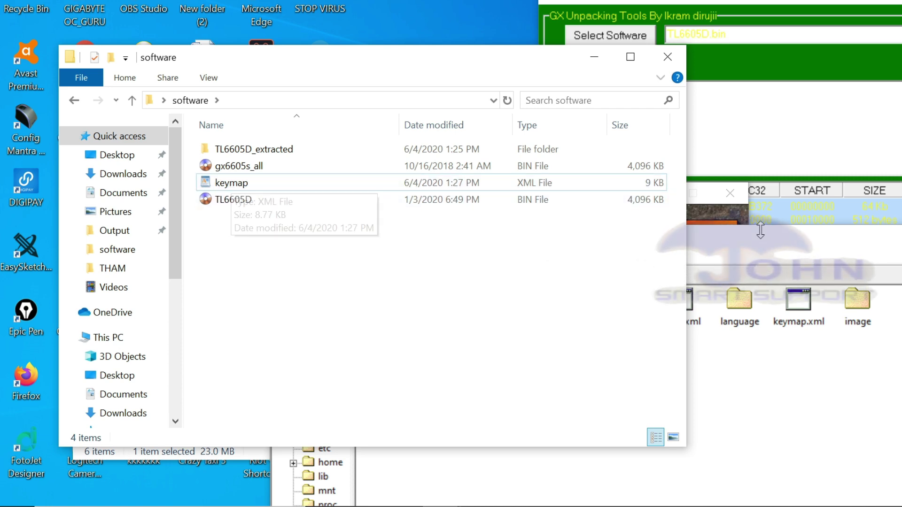
Close NewTuxbox Flash Tools, the Gx 6605 ToolBox and the GX unpacking tool, leaving the software folder open
drag(766, 240, 472, 208)
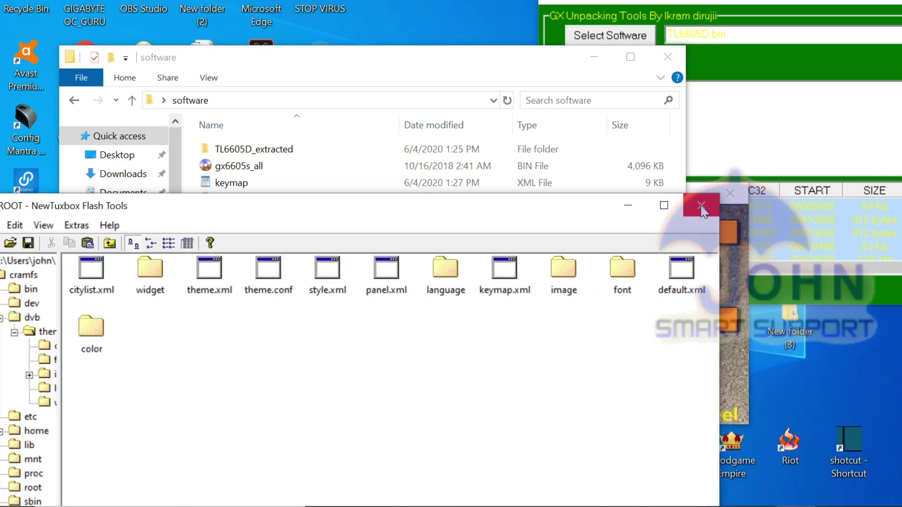
click(701, 207)
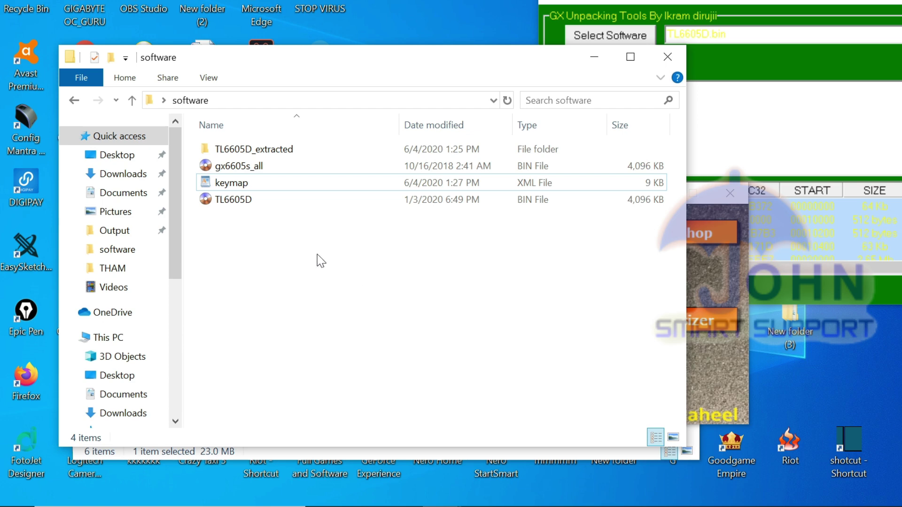
click(703, 203)
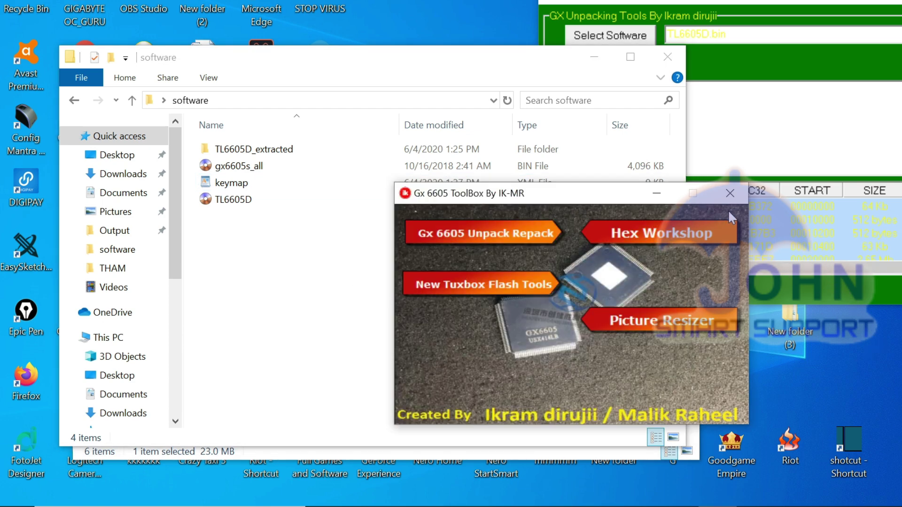
click(729, 194)
click(771, 279)
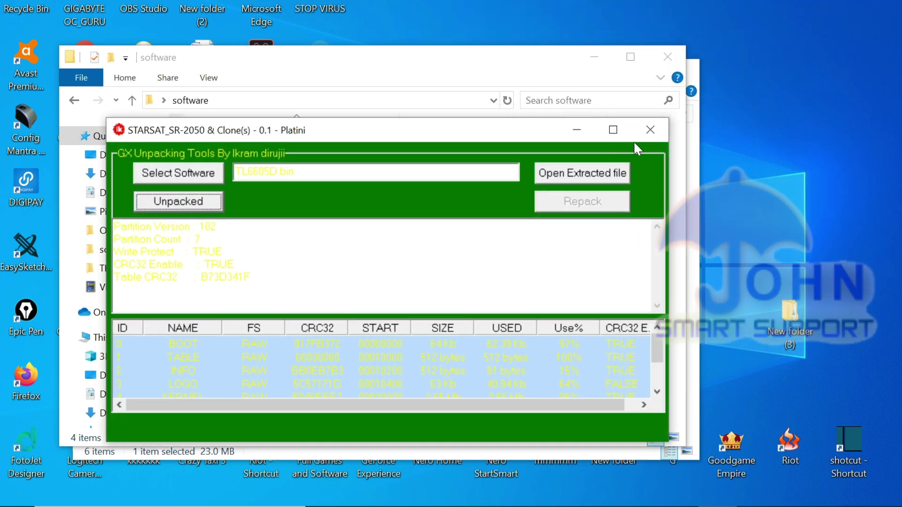
click(643, 128)
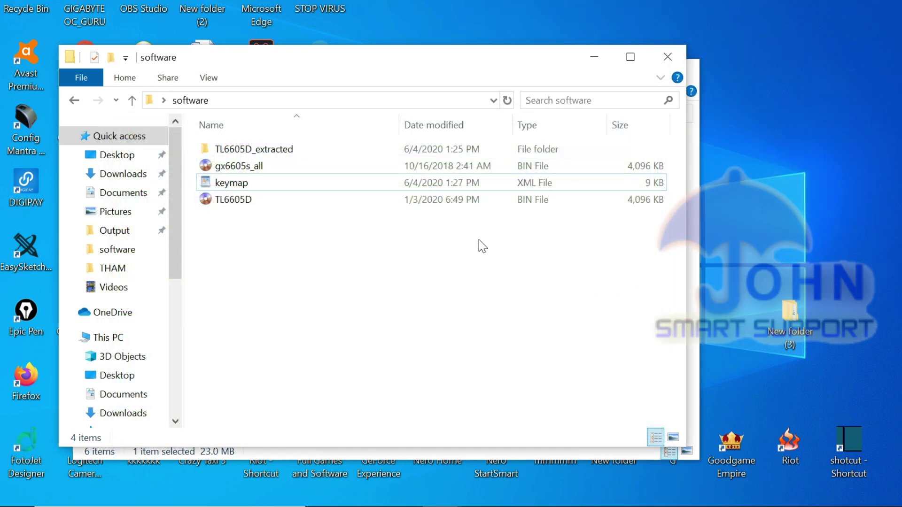
click(232, 184)
click(269, 270)
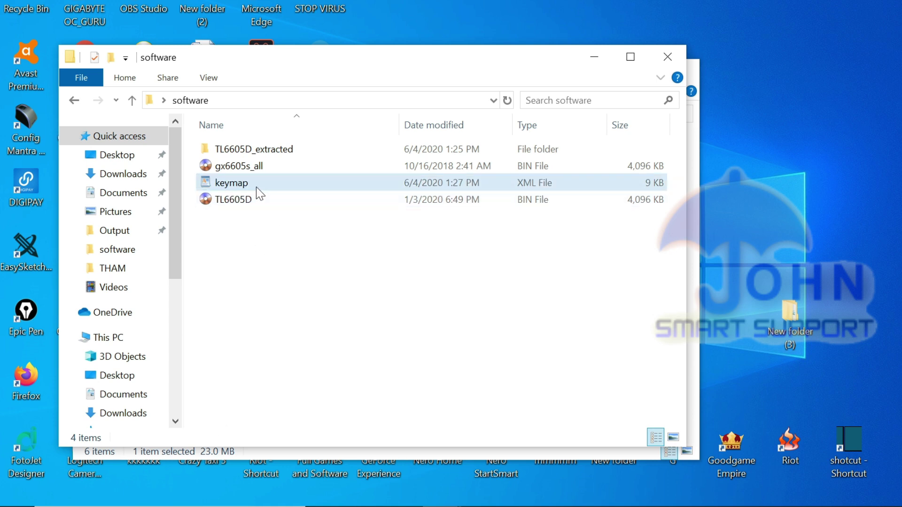
click(222, 187)
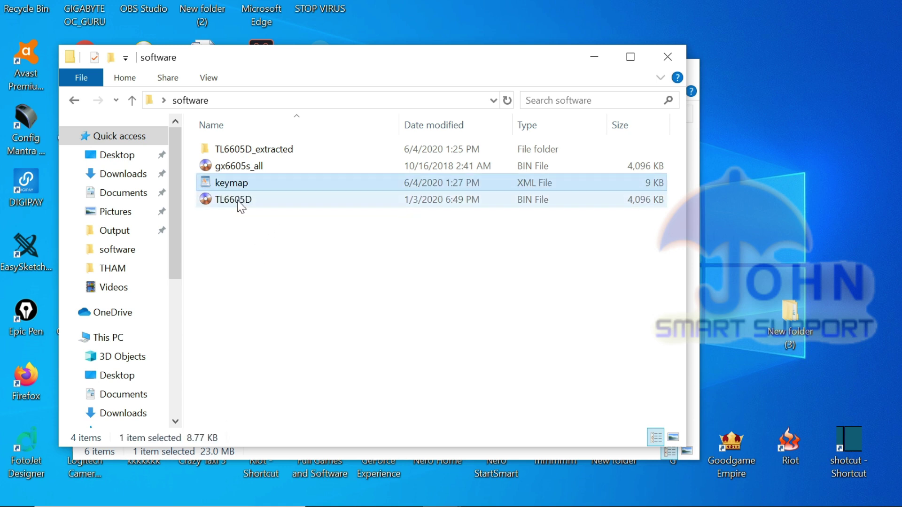
click(219, 202)
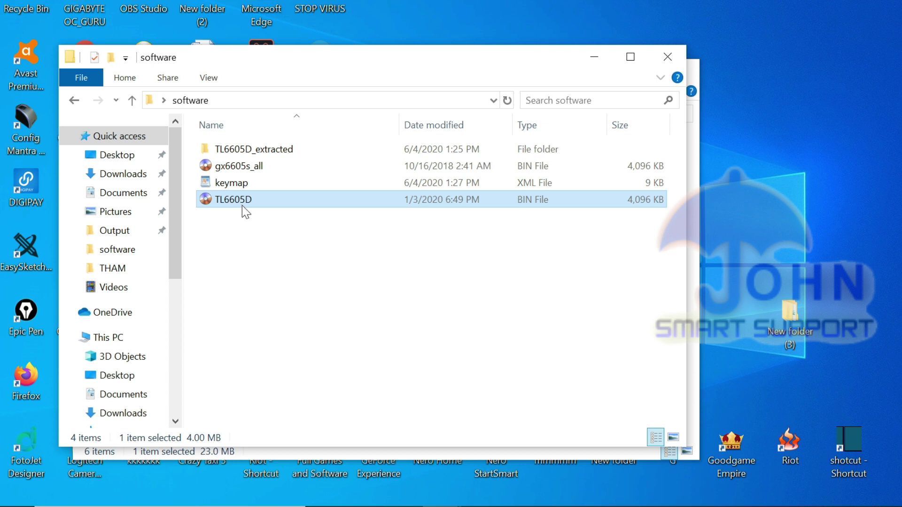
click(250, 244)
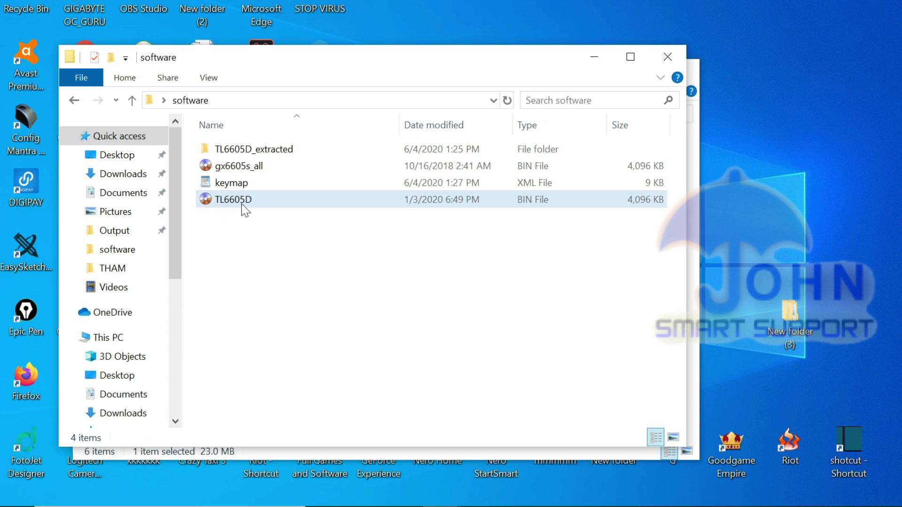
click(241, 204)
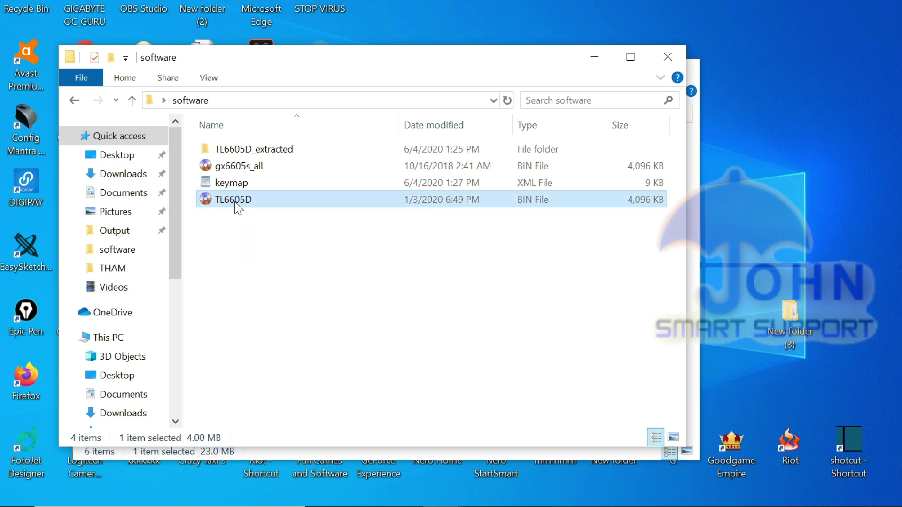
click(245, 168)
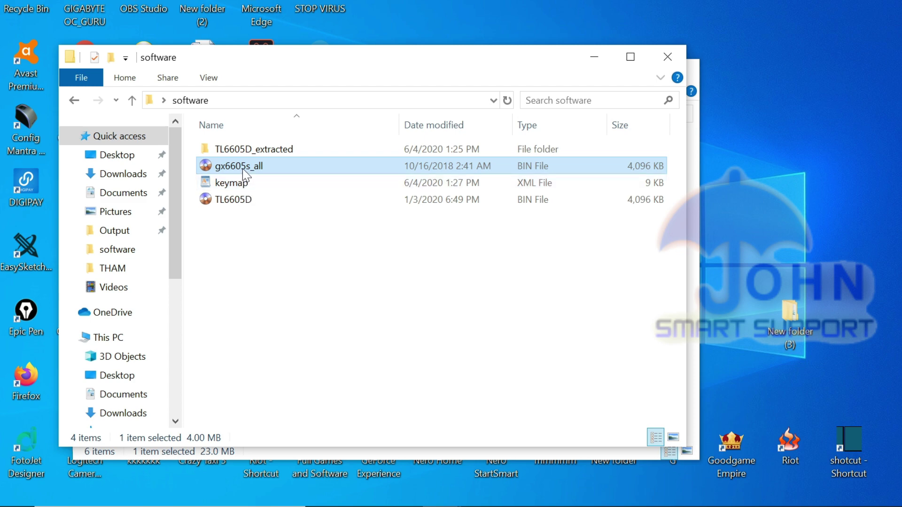
click(279, 305)
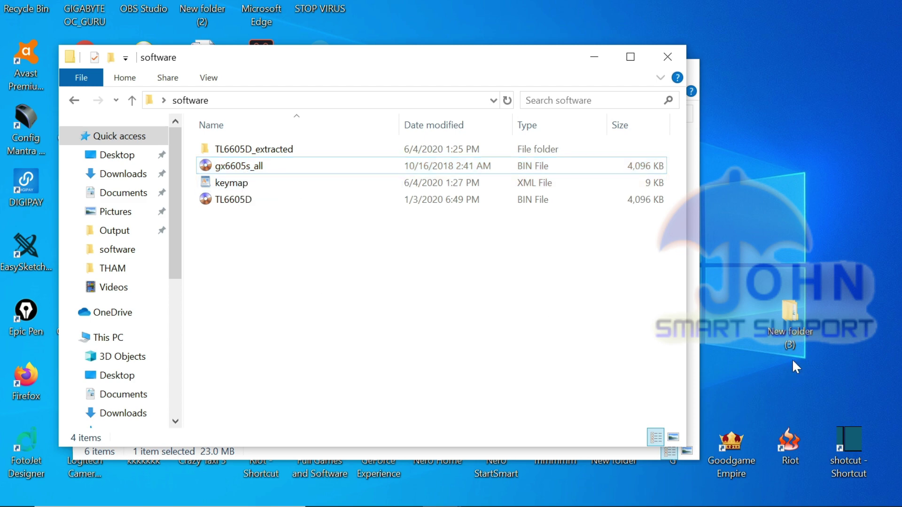
Open the NCIT folder inside the desktop's New folder (3) and launch the NCIT application
double_click(791, 329)
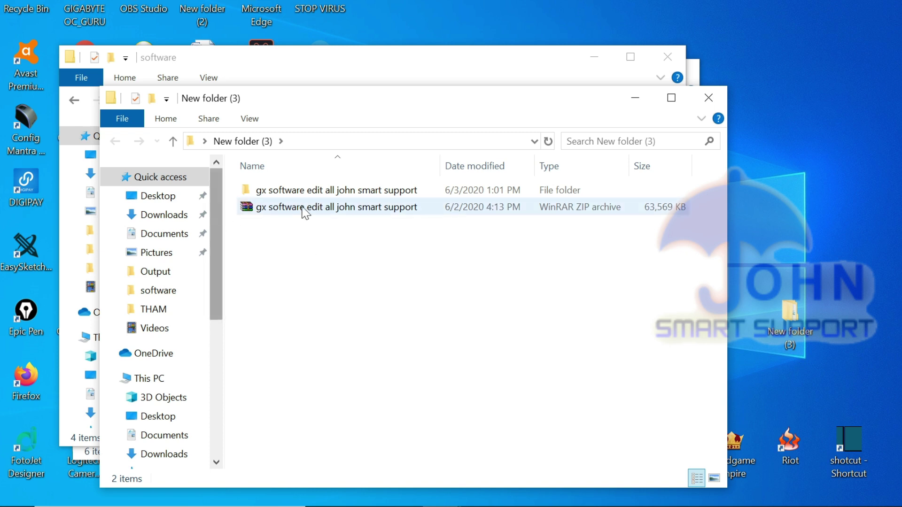
double_click(301, 191)
click(272, 194)
double_click(272, 192)
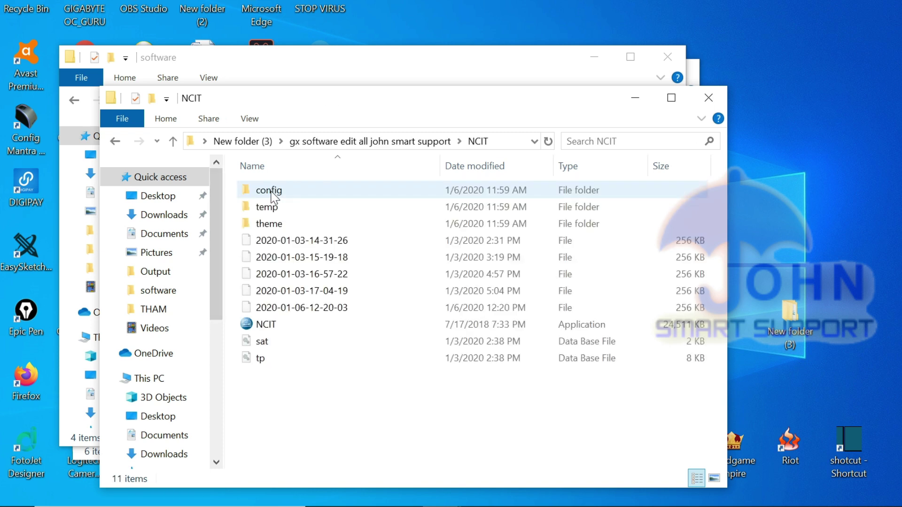
double_click(269, 325)
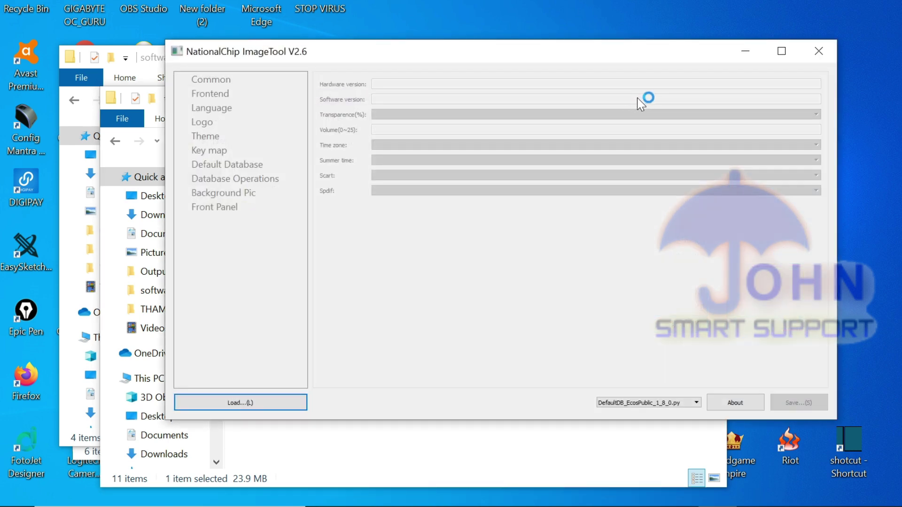
Arrange the NationalChip ImageTool window beside the software folder so that the folder's files stay visible
drag(377, 53, 586, 49)
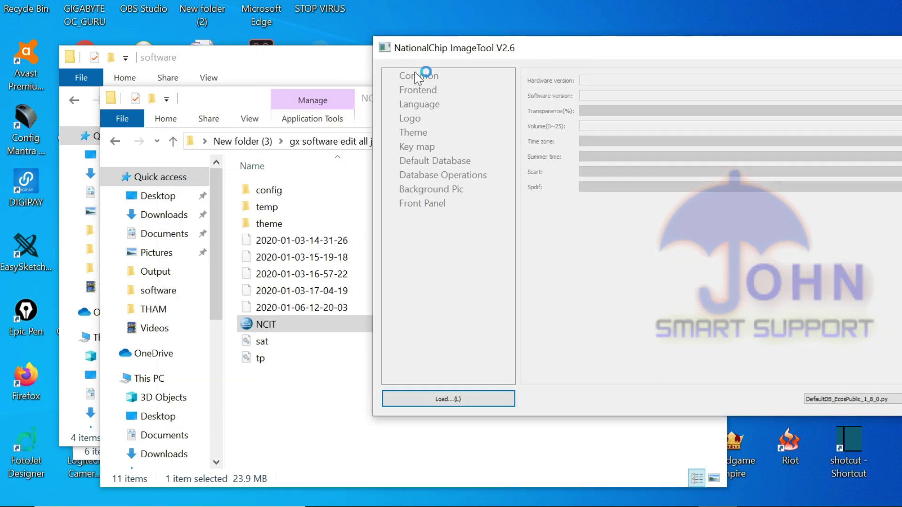
click(234, 106)
click(639, 100)
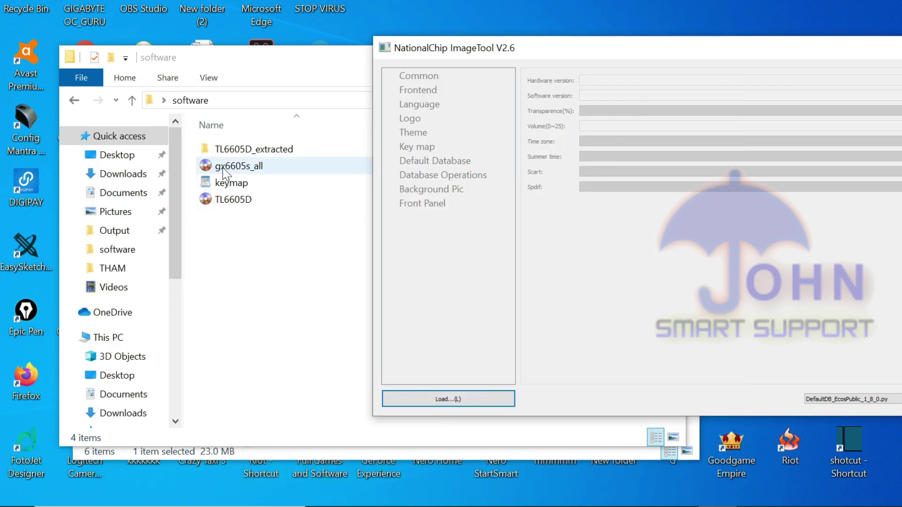
click(248, 172)
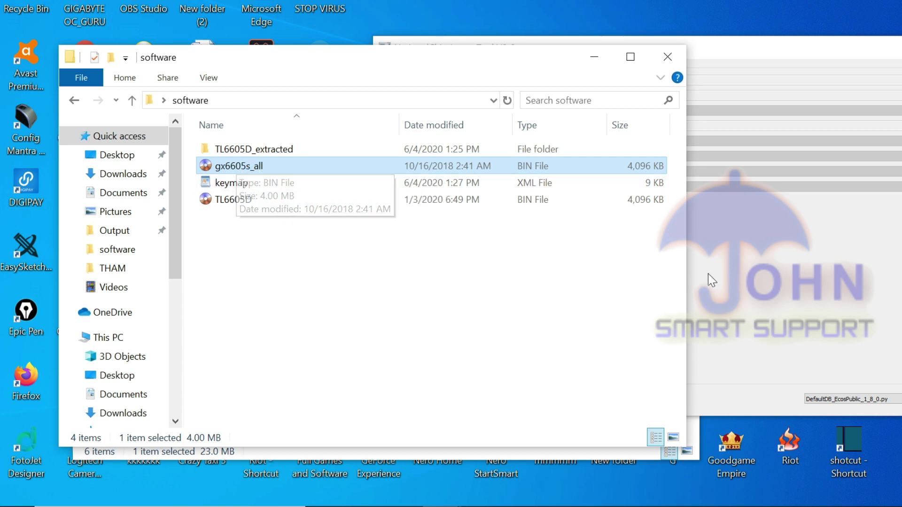
click(744, 269)
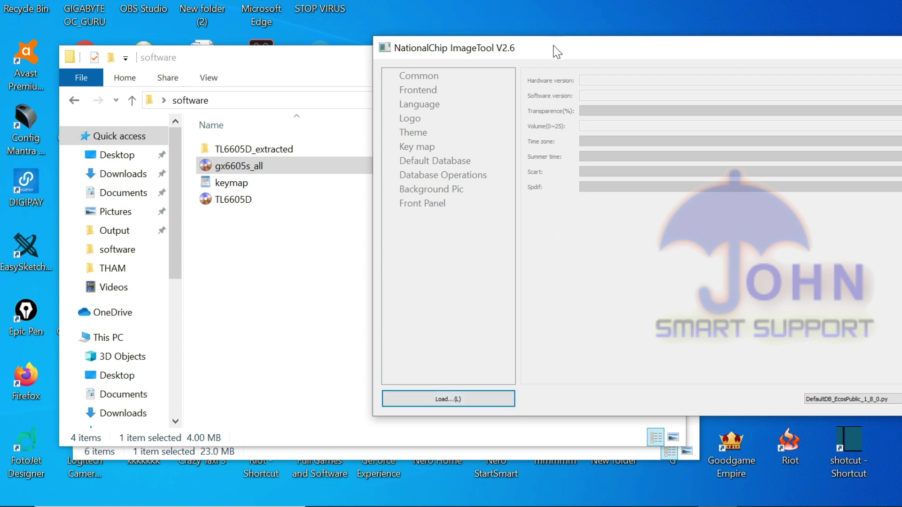
drag(556, 52, 408, 55)
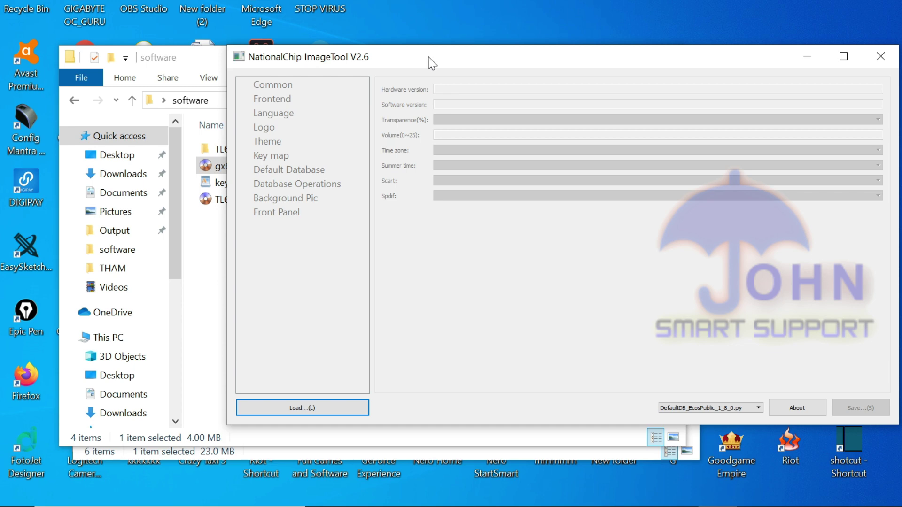
drag(429, 61, 503, 61)
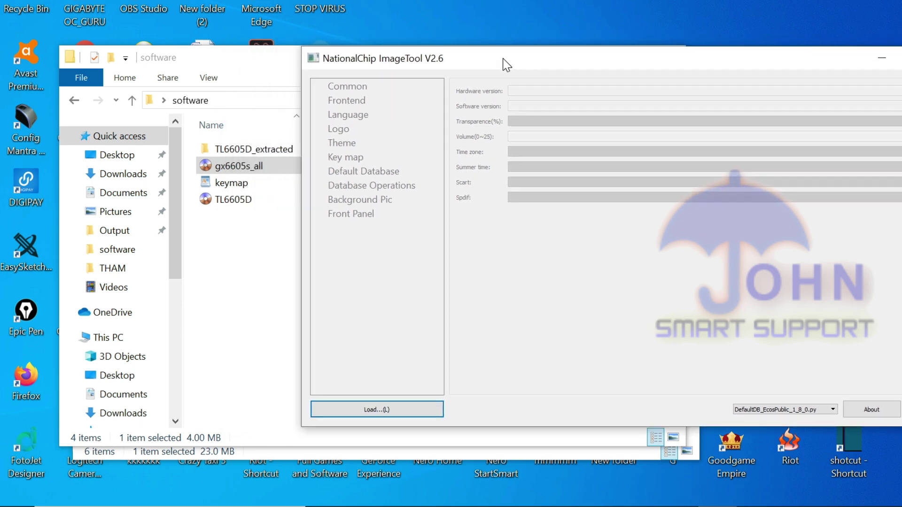
Load the gx6605s_all image from the desktop's software folder into NationalChip ImageTool and move its window fully into view
click(385, 406)
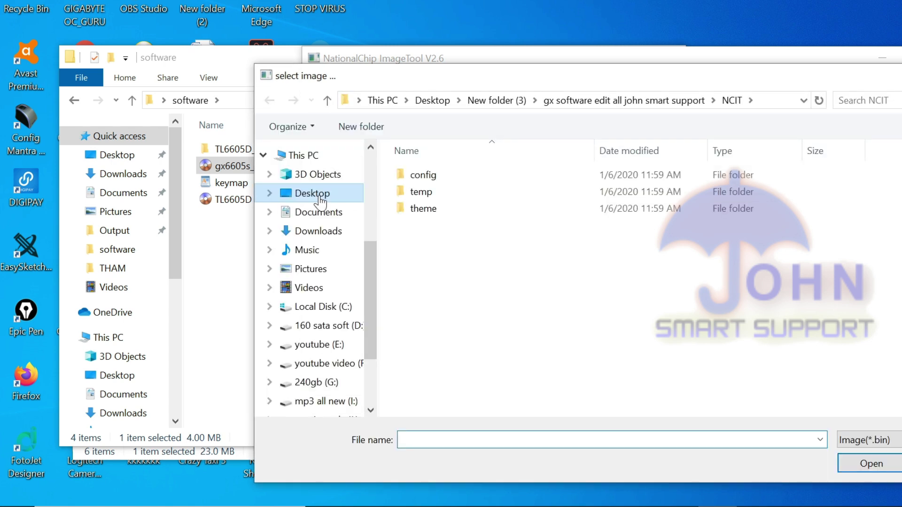
click(321, 200)
double_click(446, 369)
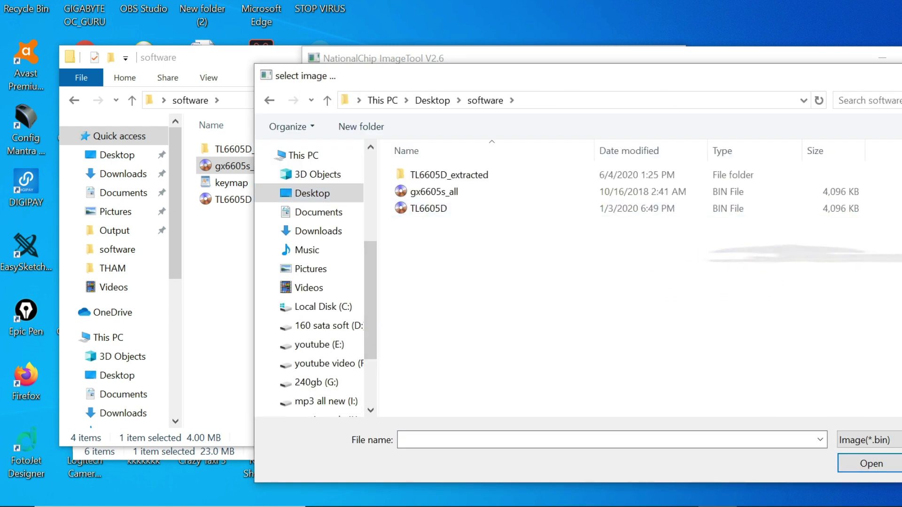
click(820, 439)
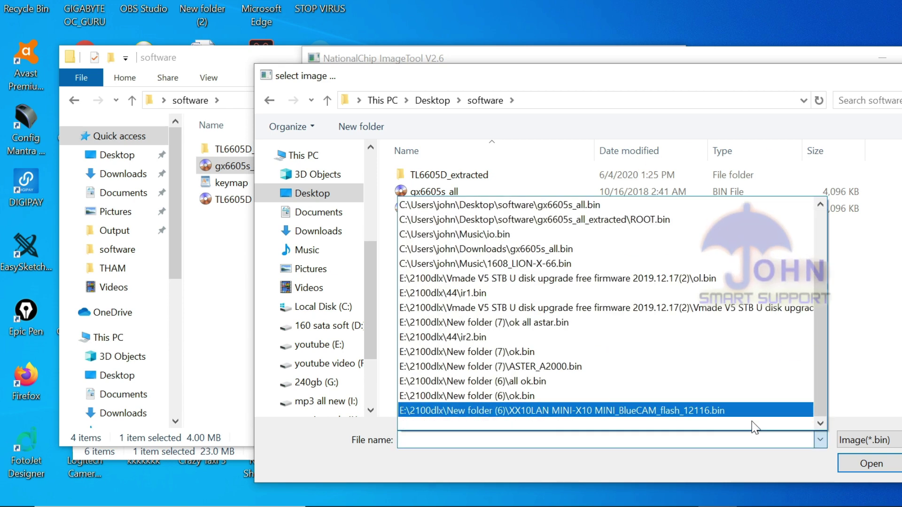
click(866, 309)
click(432, 192)
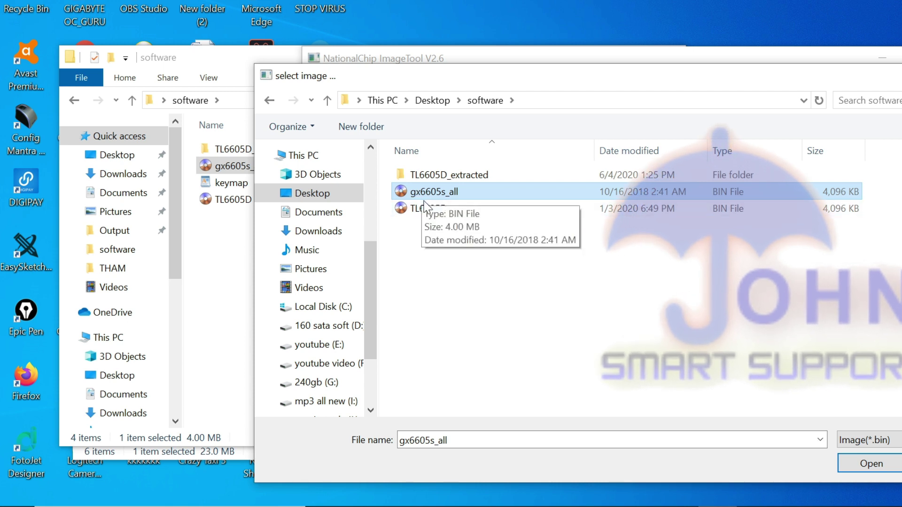
click(870, 463)
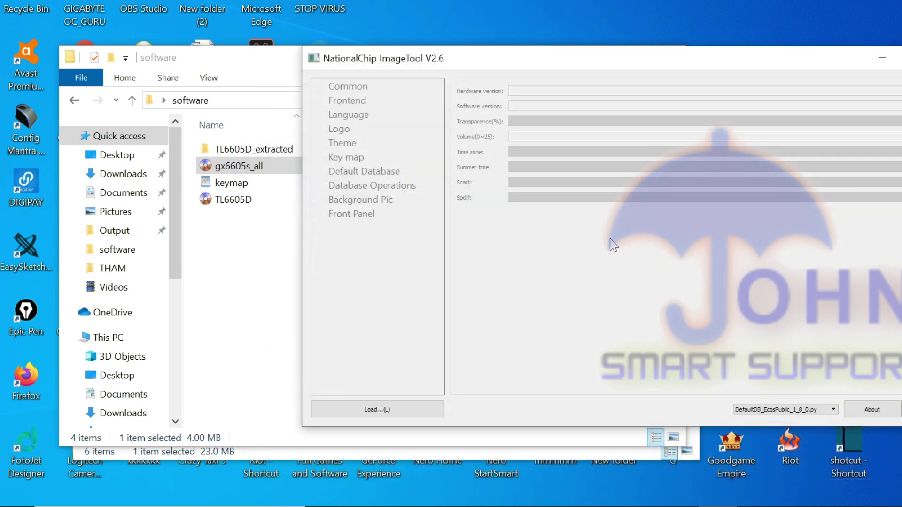
drag(668, 55, 462, 39)
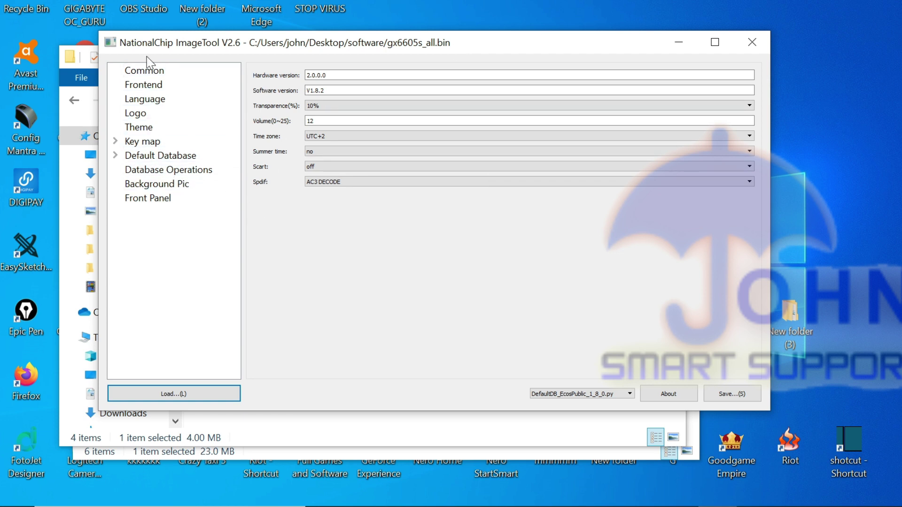
Look through the loaded image's Logo, Theme, Common, Frontend and Language settings
click(134, 112)
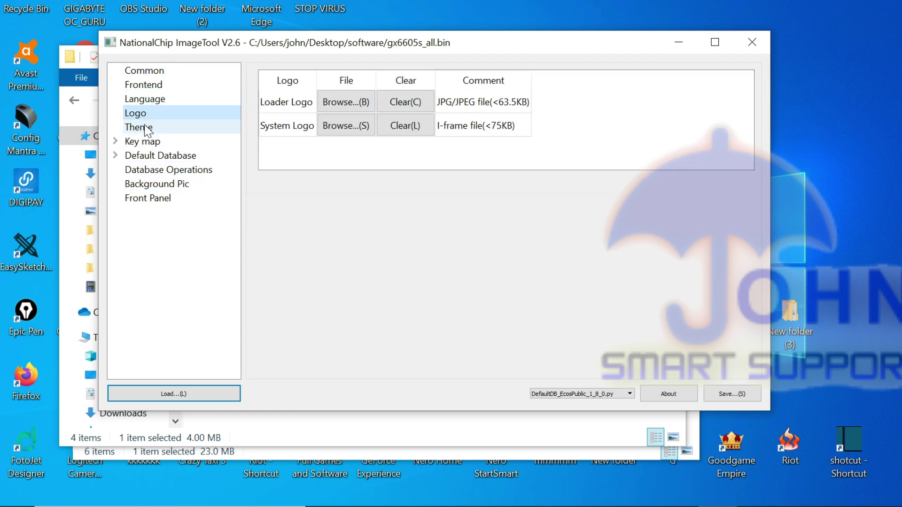
click(147, 129)
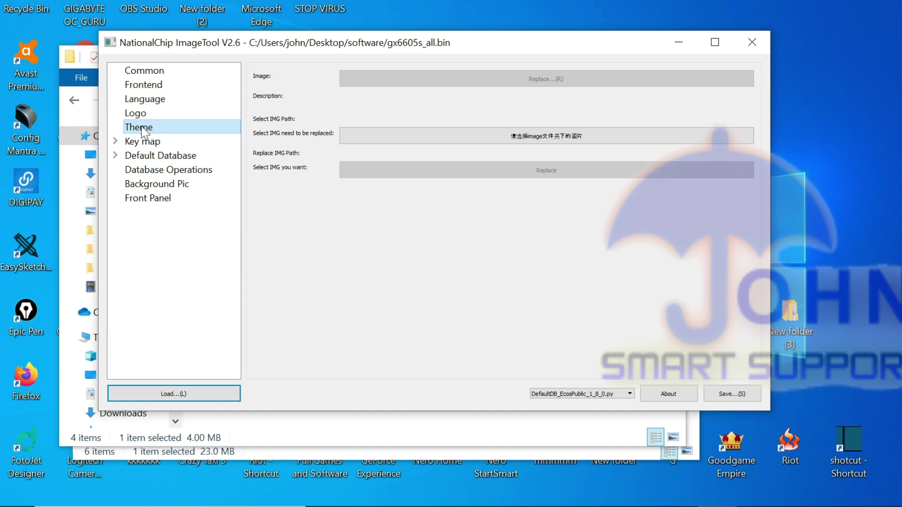
click(143, 83)
click(141, 71)
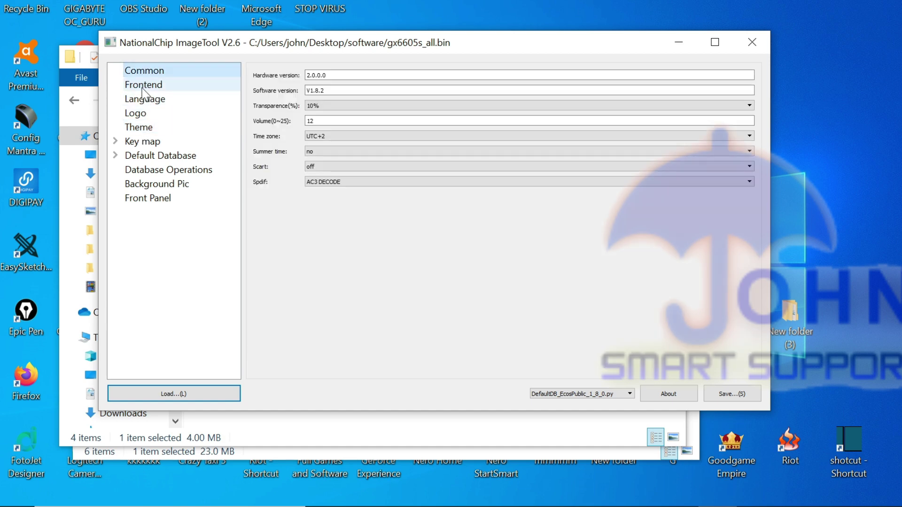
click(143, 85)
click(147, 99)
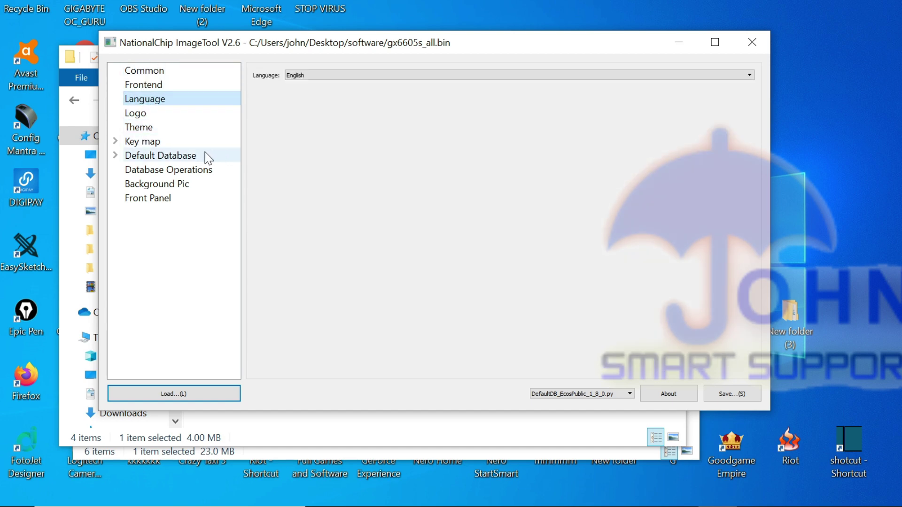
click(136, 115)
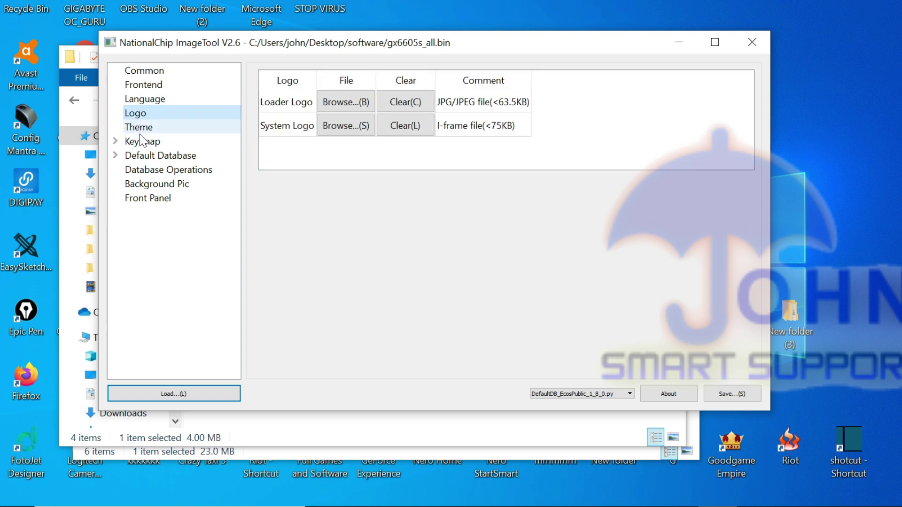
Expand the Key map settings, examine the key values of Remote 1 and Remote 2, and return to the Key map overview
click(141, 142)
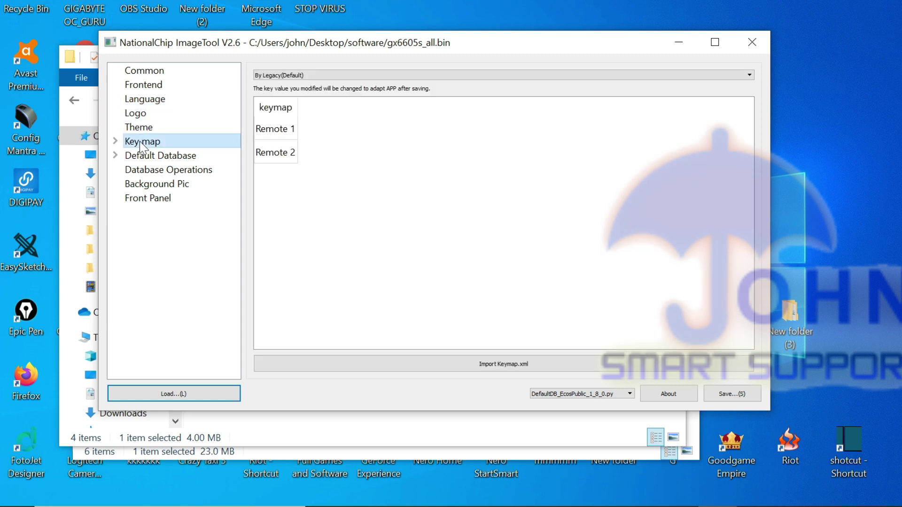
click(115, 141)
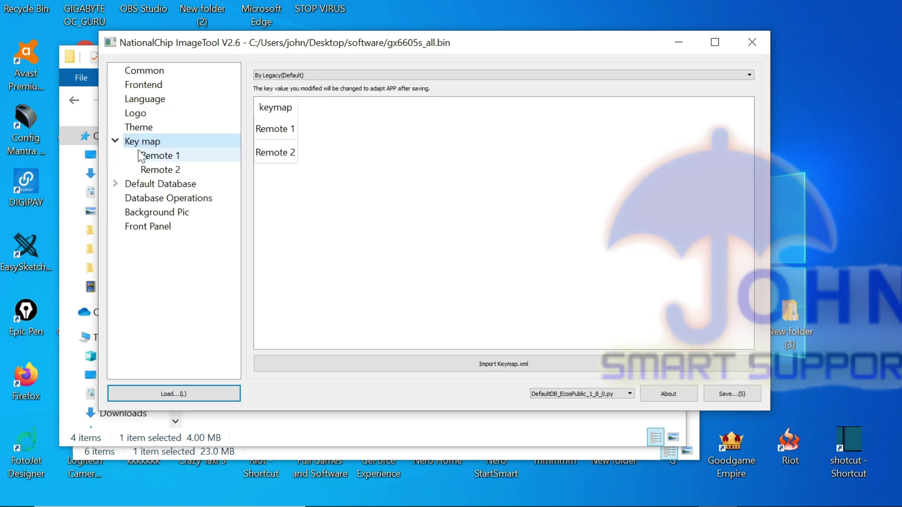
click(157, 159)
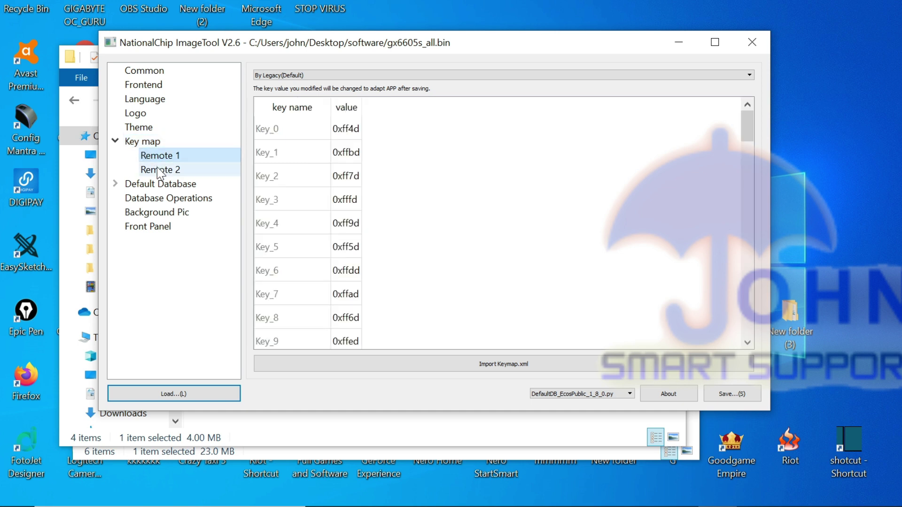
click(160, 172)
click(149, 142)
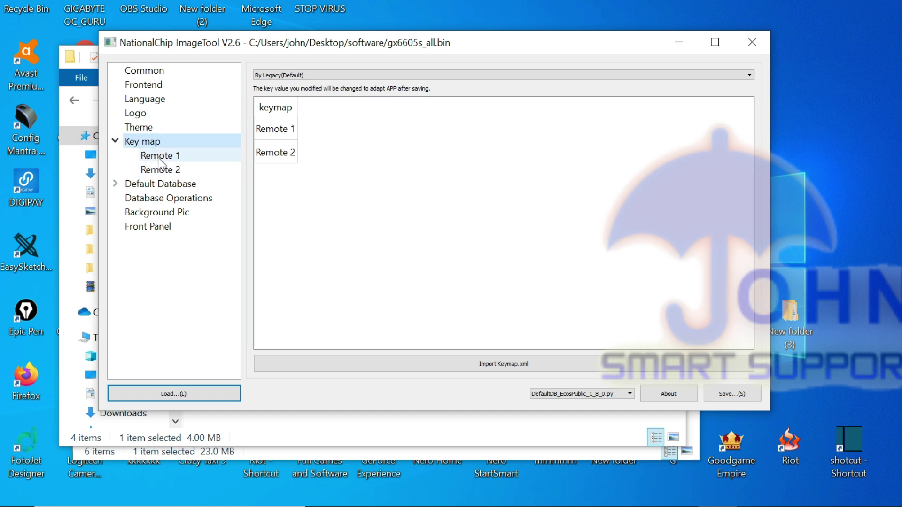
click(155, 156)
click(160, 170)
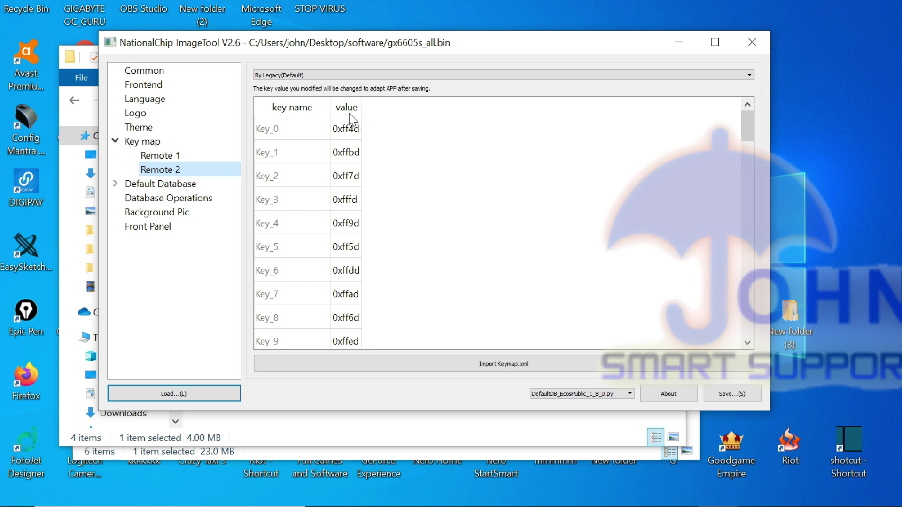
click(143, 142)
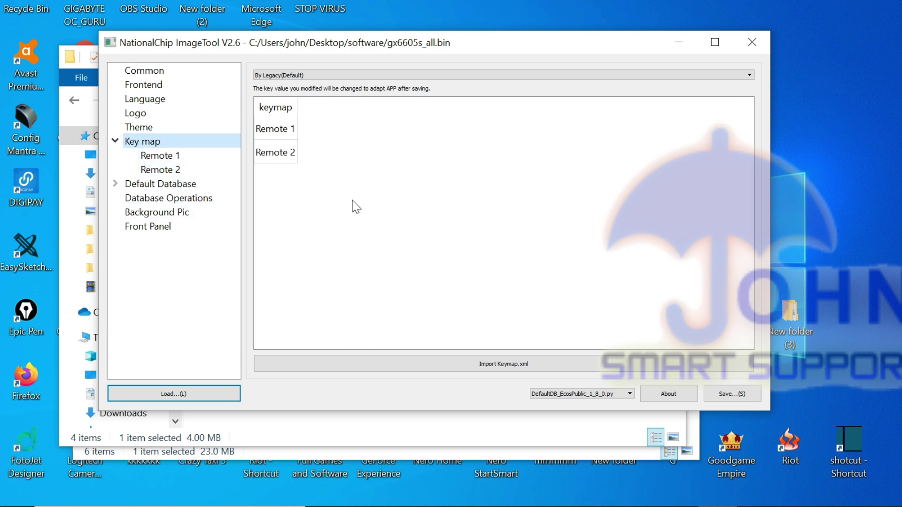
click(139, 155)
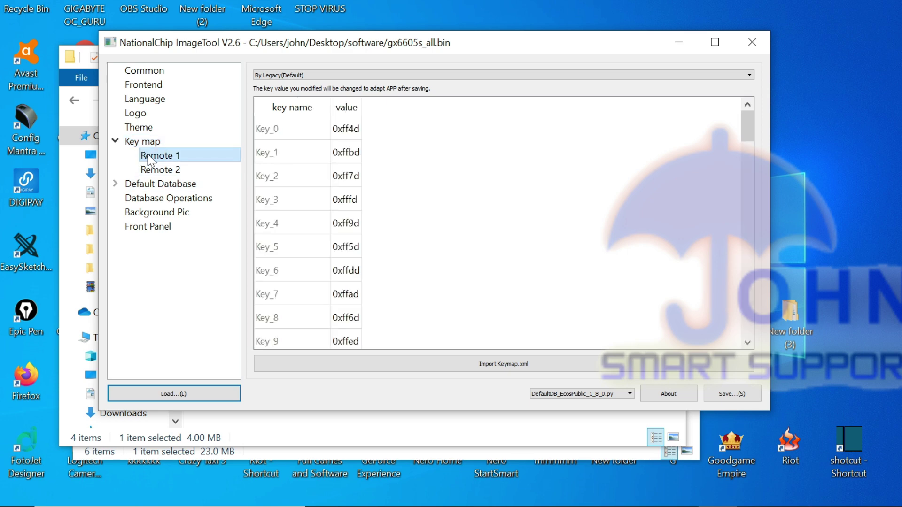
click(149, 141)
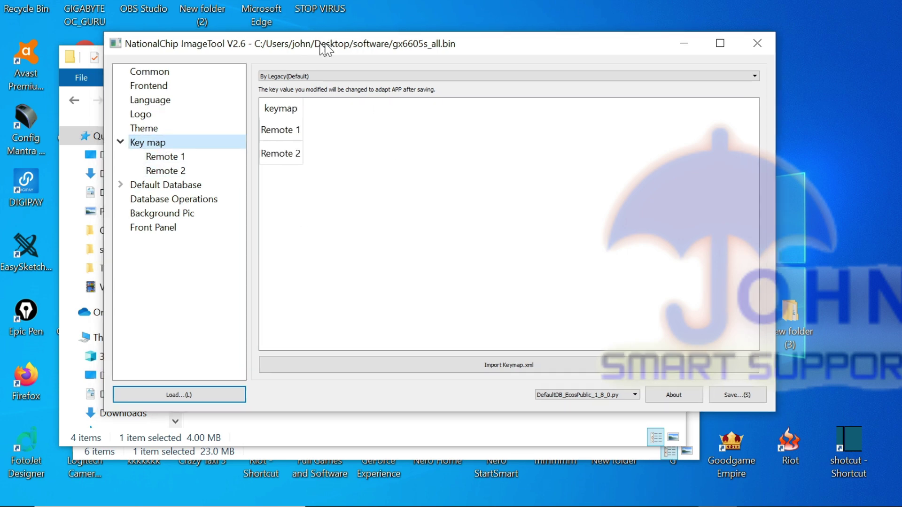
Import the keymap XML file from the desktop's software folder into the loaded gx6605s_all image's key map
drag(323, 33, 593, 47)
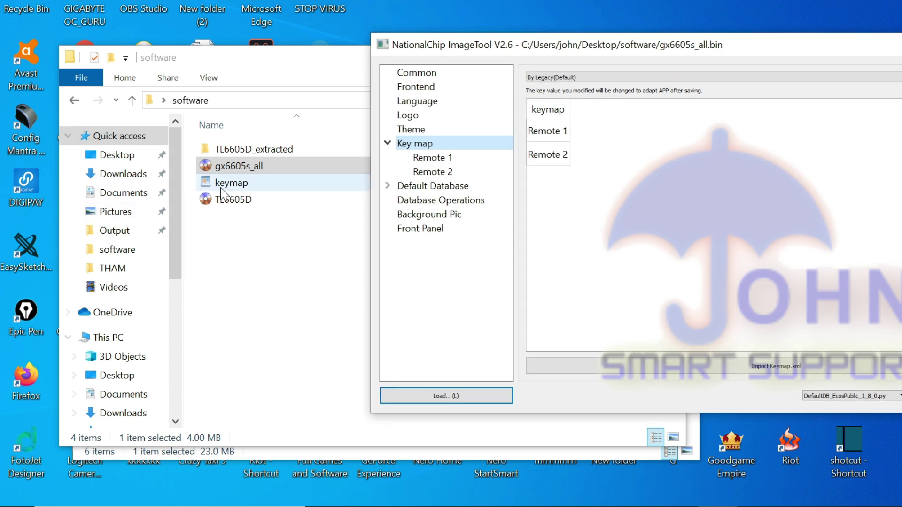
drag(685, 49, 438, 35)
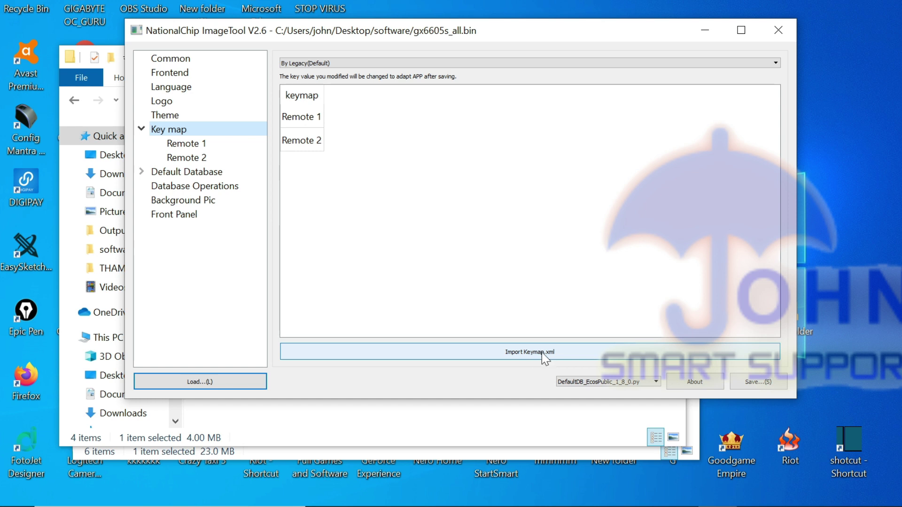
click(511, 356)
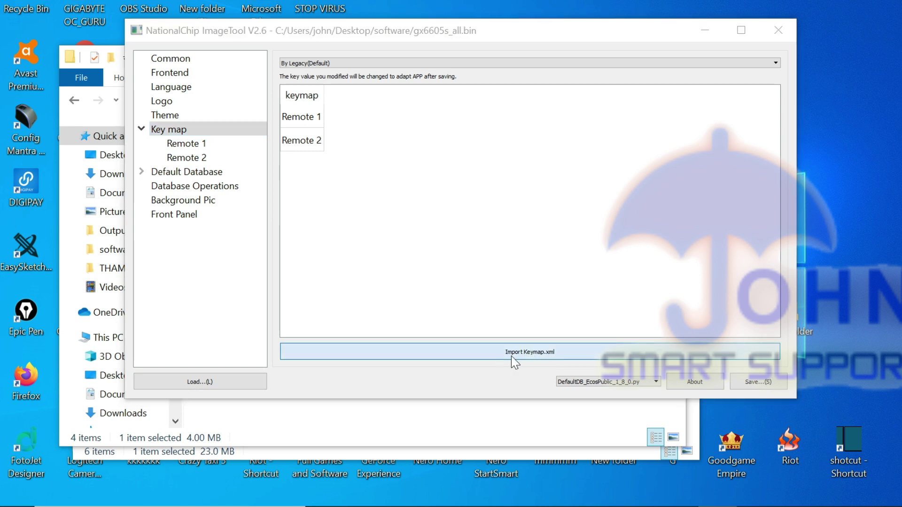
click(178, 173)
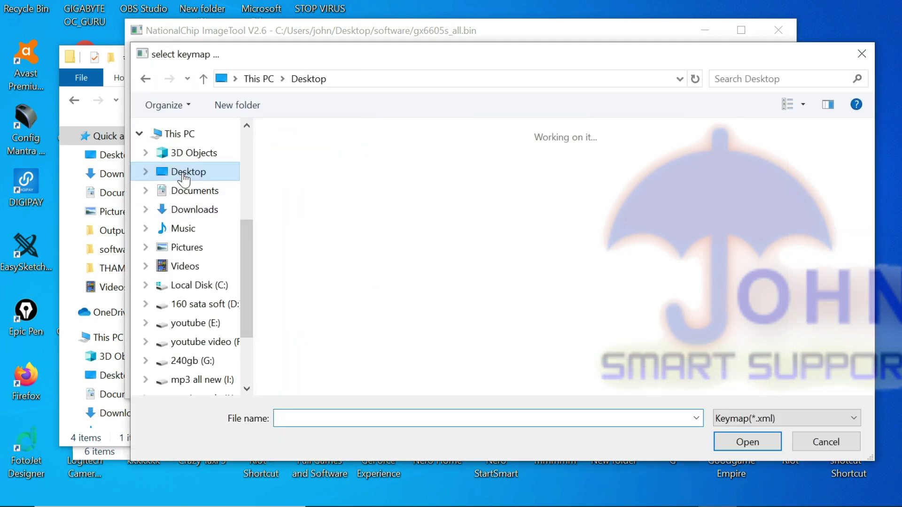
double_click(332, 349)
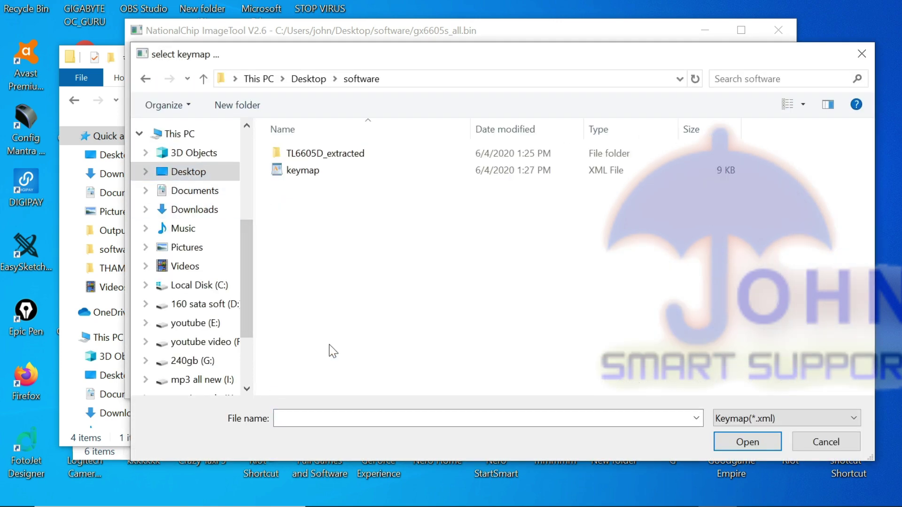
click(295, 174)
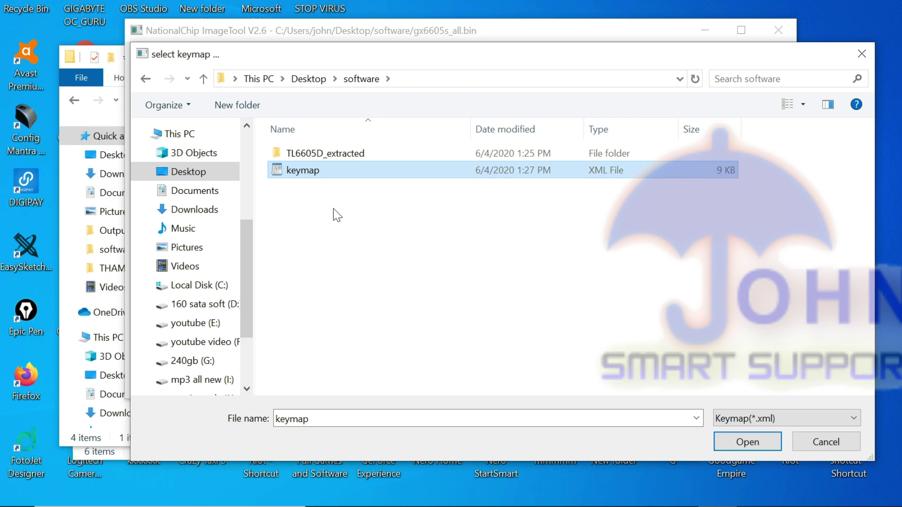
click(743, 442)
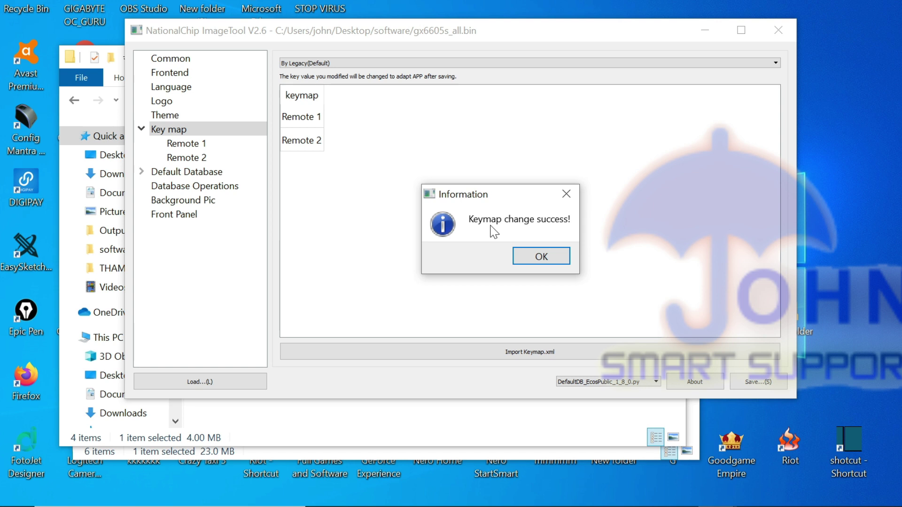
click(540, 258)
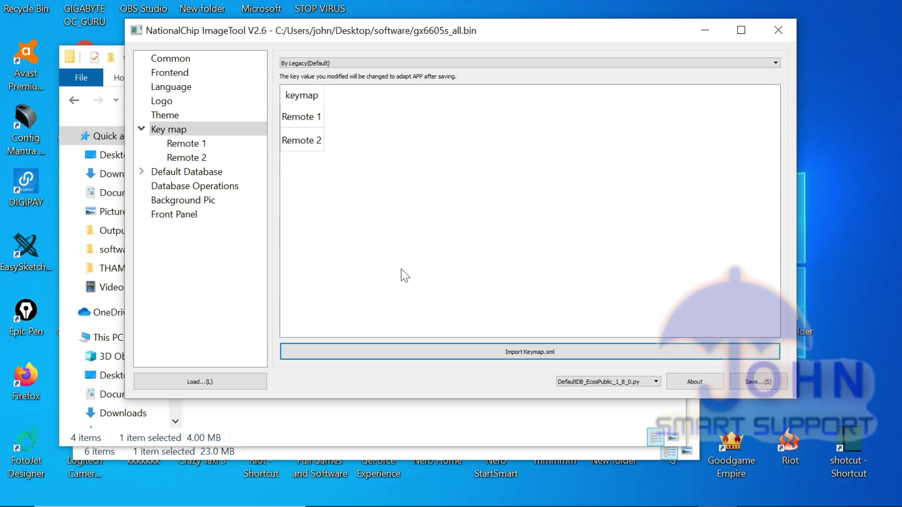
Check the imported key values of Remote 1 and Remote 2, and return to the Key map overview
click(185, 146)
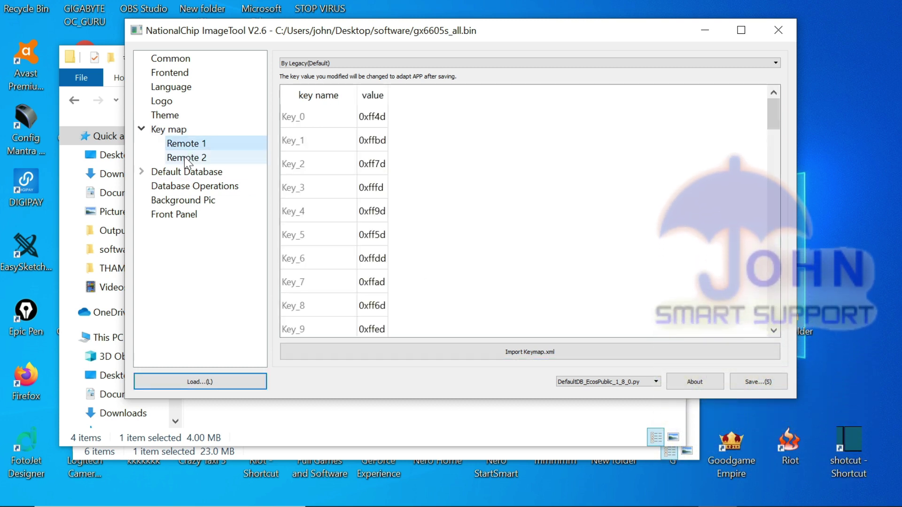
click(186, 158)
click(175, 130)
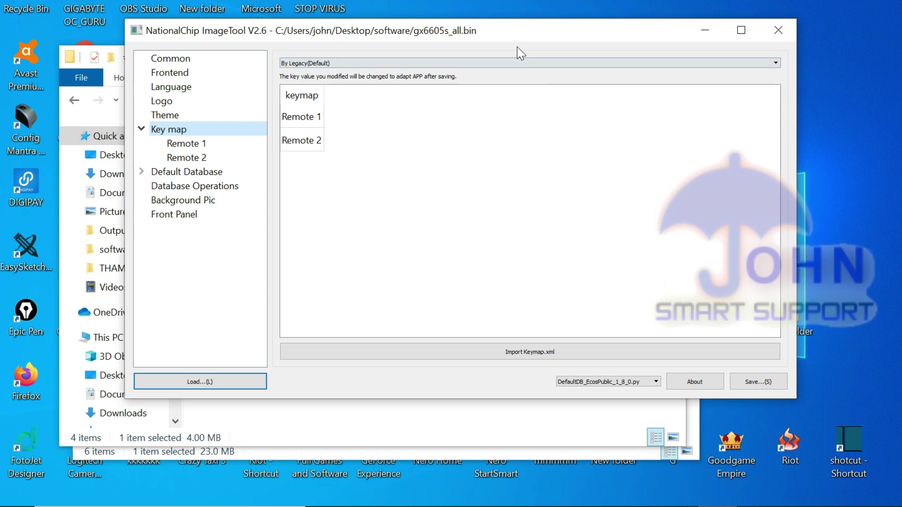
Save the modified image as OK REMOTE GX6605 ALL in the software folder and close NationalChip ImageTool
drag(498, 30, 650, 106)
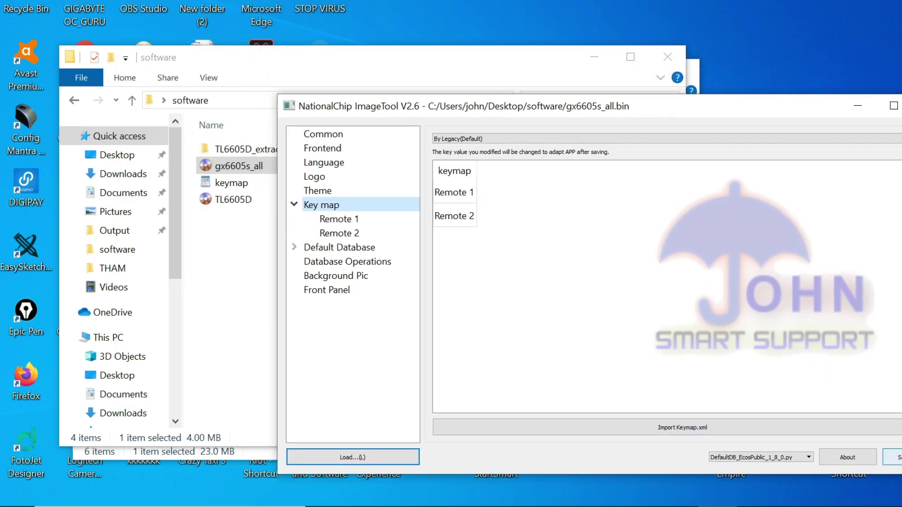
click(892, 457)
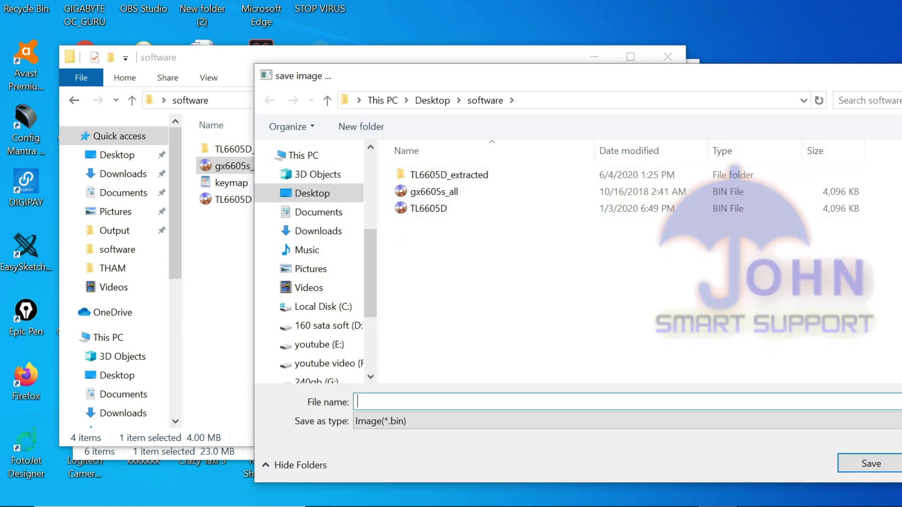
text(OK )
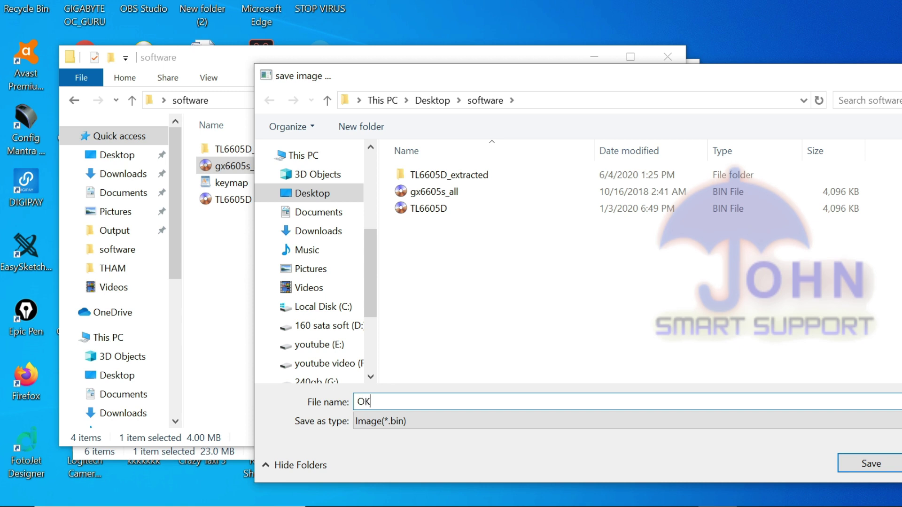
text(REMOTE)
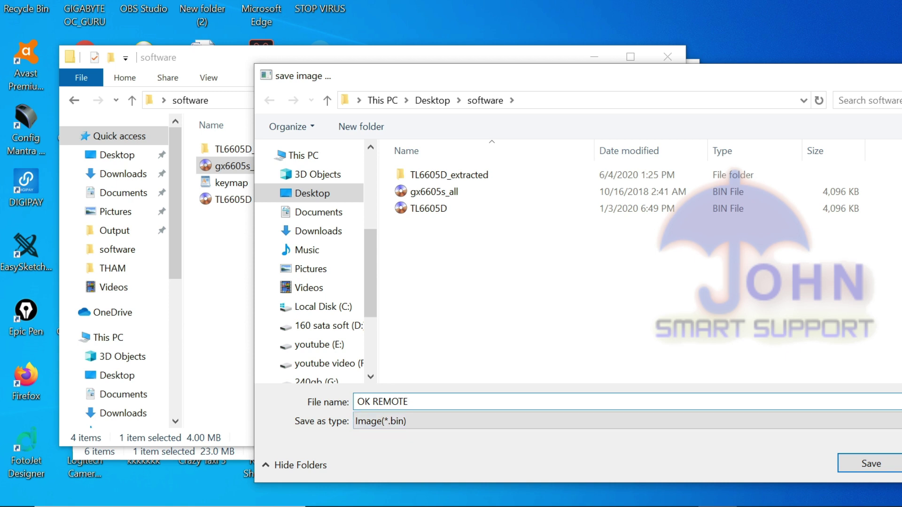
text(X6605 ALL)
click(877, 468)
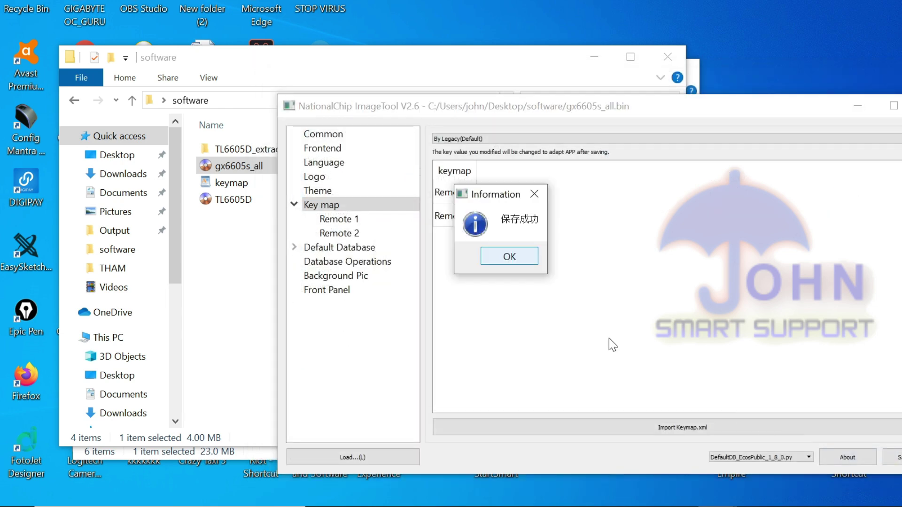
click(498, 256)
key(alt+F4)
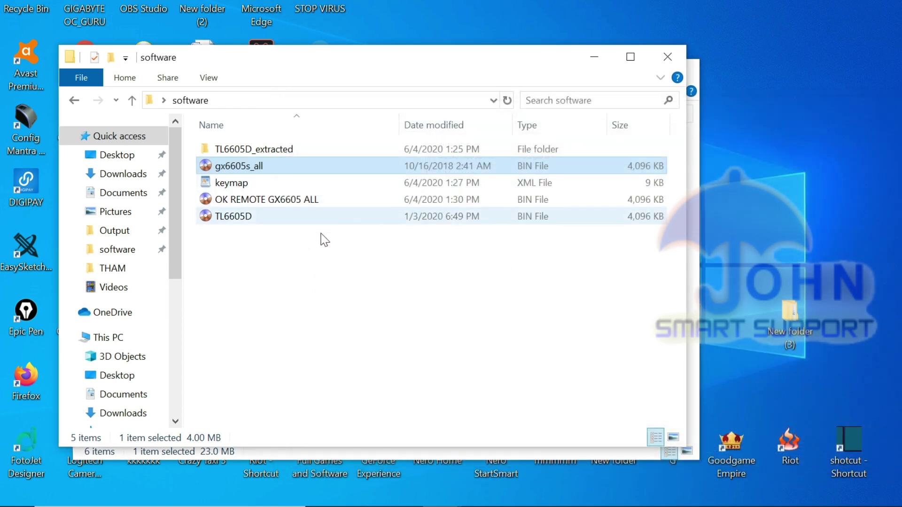
Compare the gx6605s_all, OK REMOTE GX6605 ALL and TL6605D firmware files in the software folder
click(258, 296)
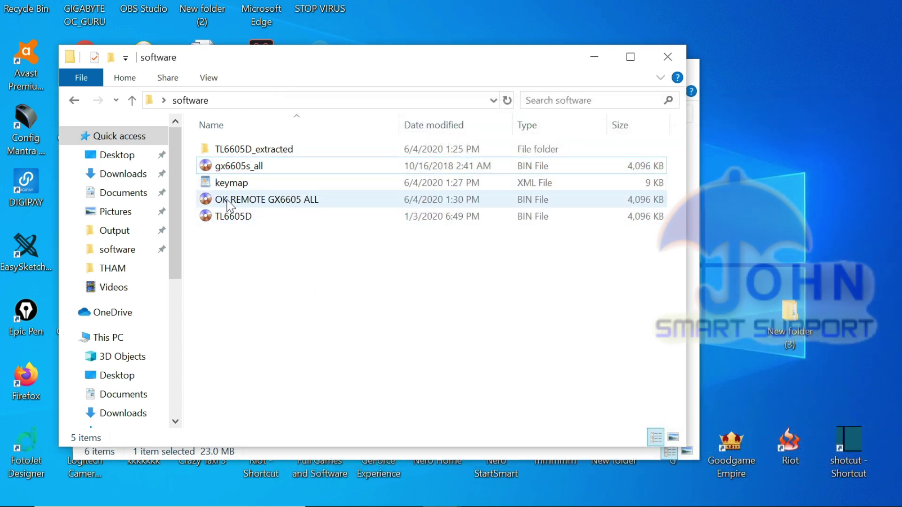
click(227, 171)
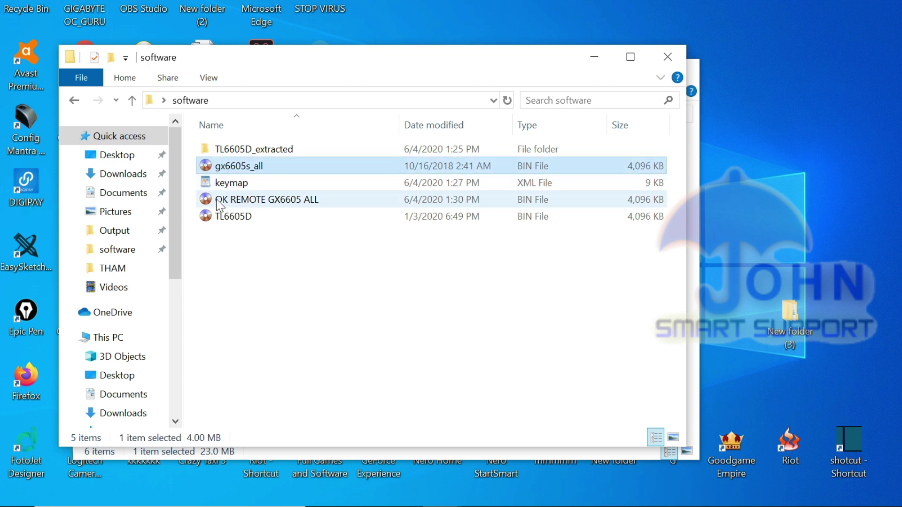
click(243, 202)
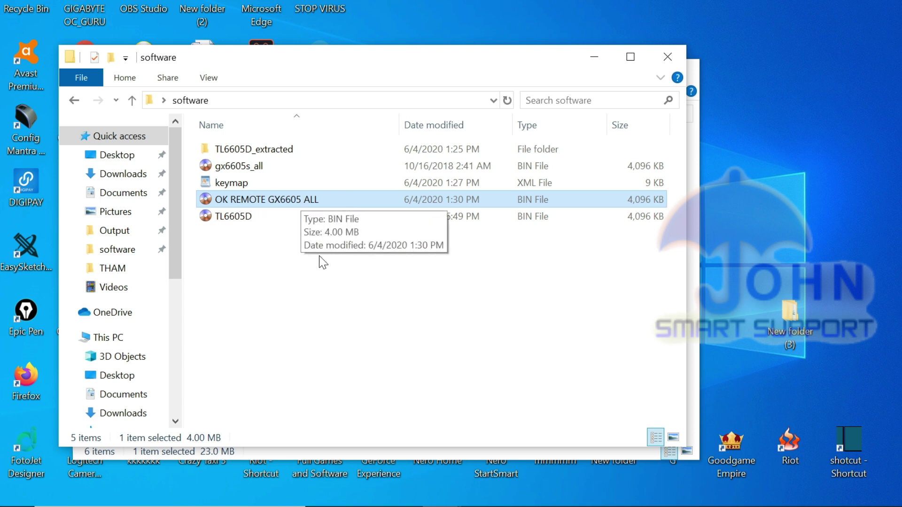
click(296, 296)
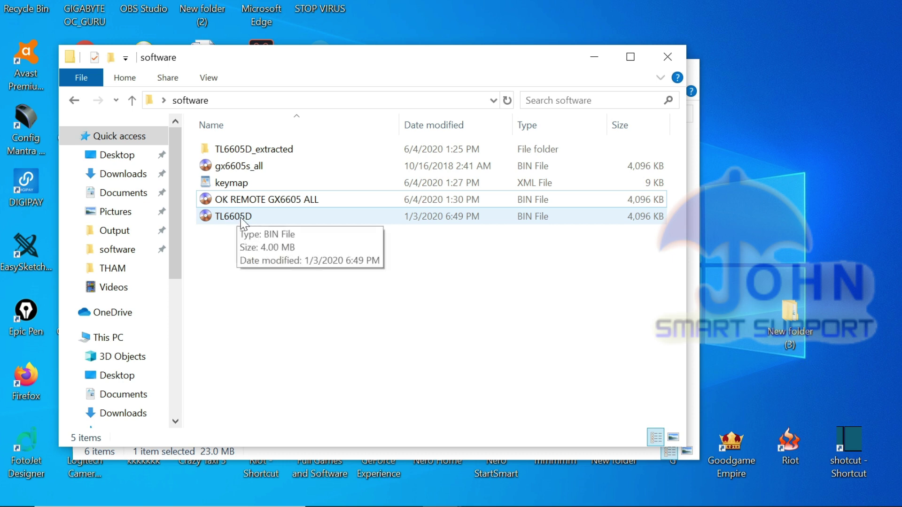
click(239, 217)
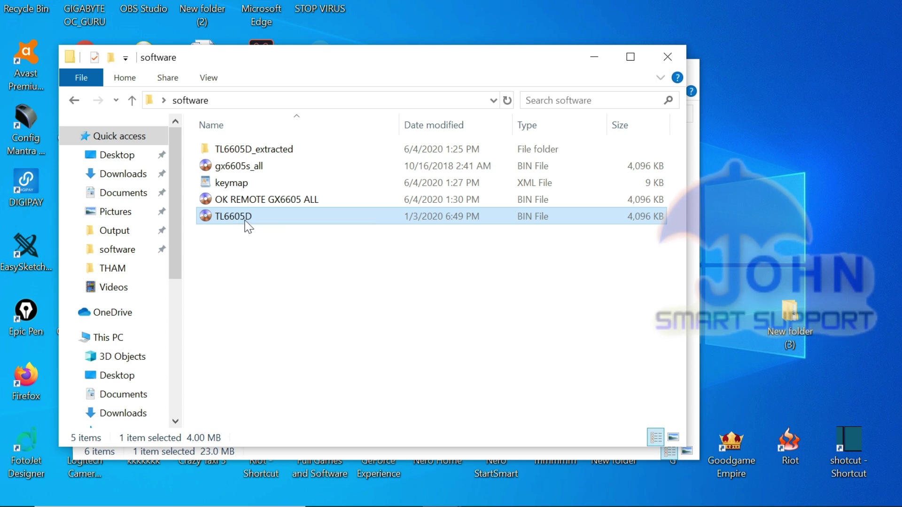
click(244, 220)
click(222, 205)
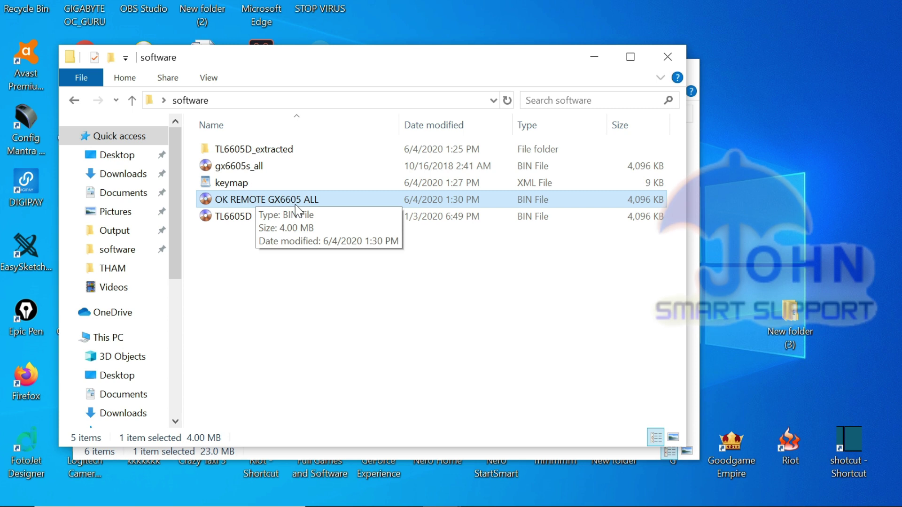
click(270, 213)
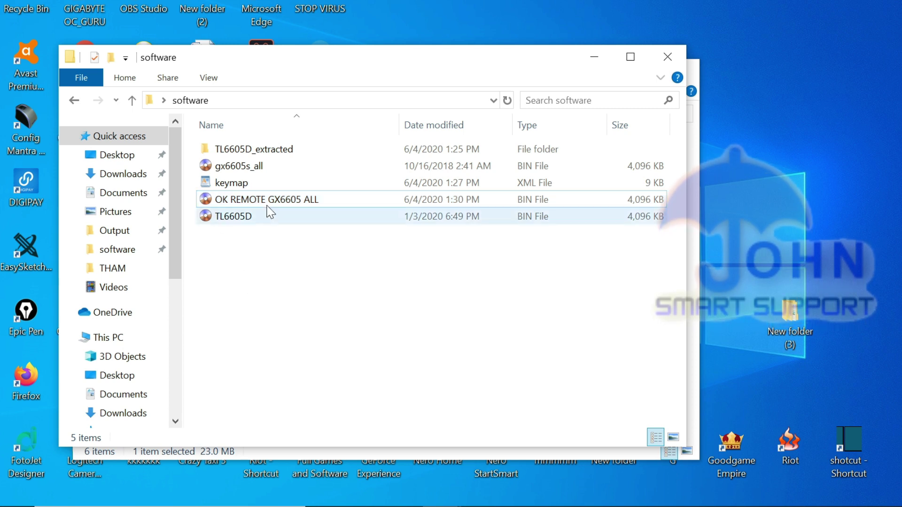
click(230, 169)
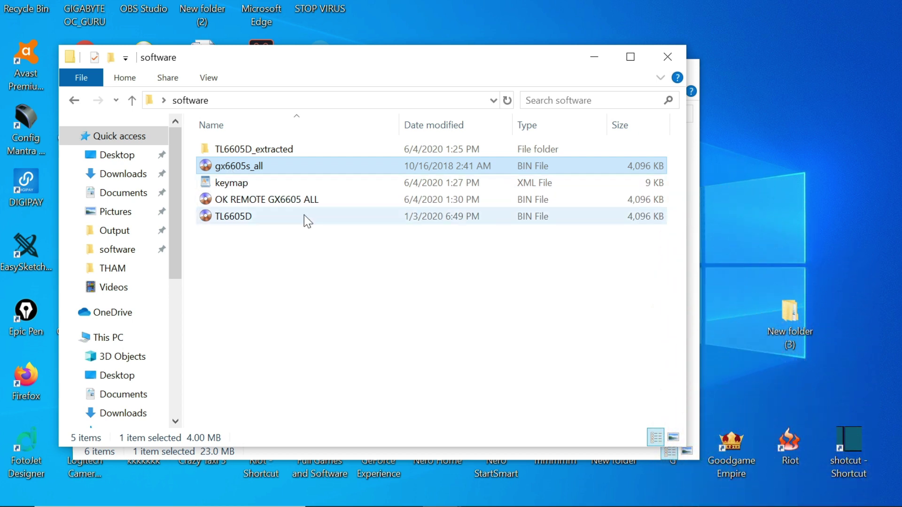
click(227, 219)
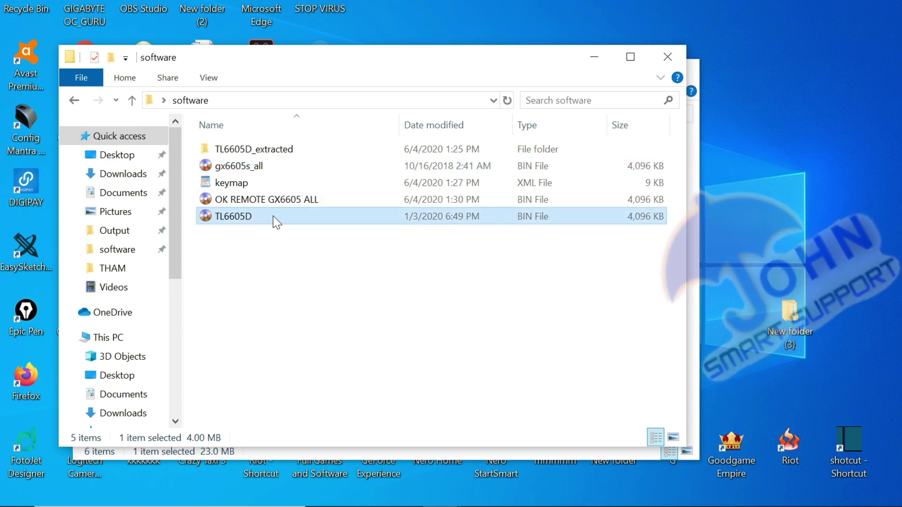
Copy the OK REMOTE GX6605 ALL file from the software folder to the clipboard
click(273, 202)
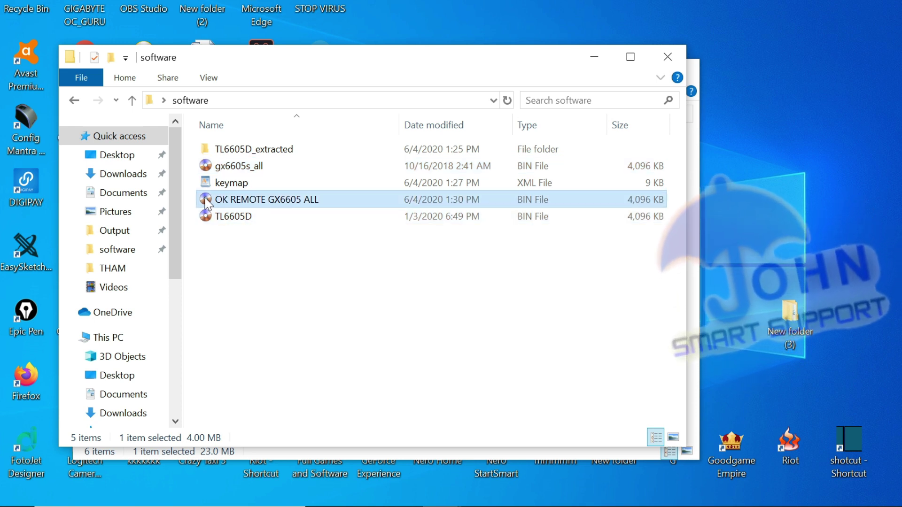
right_click(274, 205)
click(291, 416)
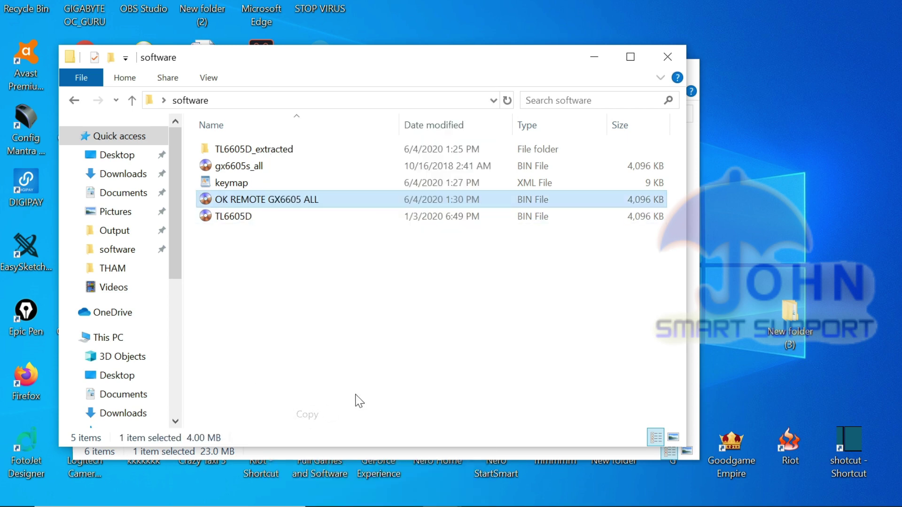